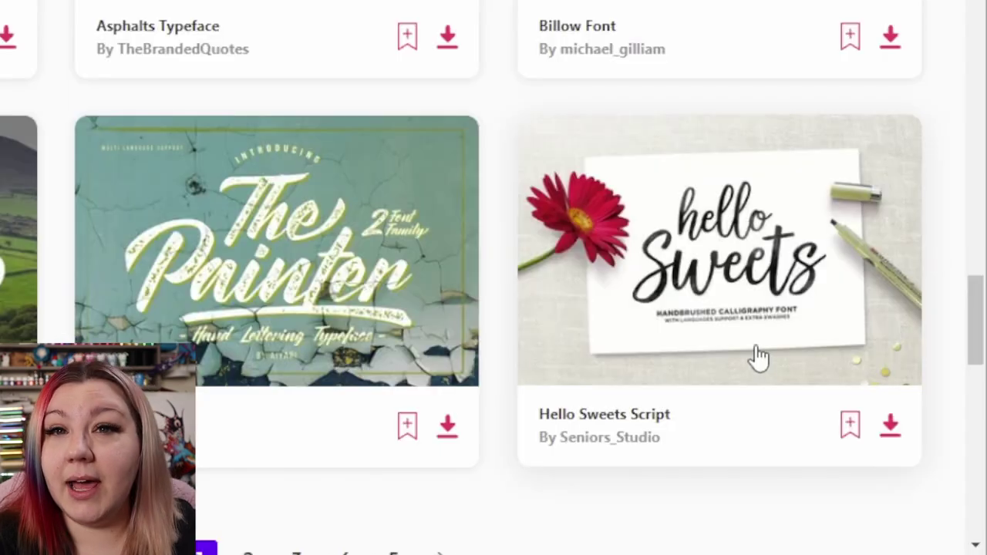
# Step: Download the Hello Sweets Script font, adding it to a new project named Wedding
pyautogui.click(891, 426)
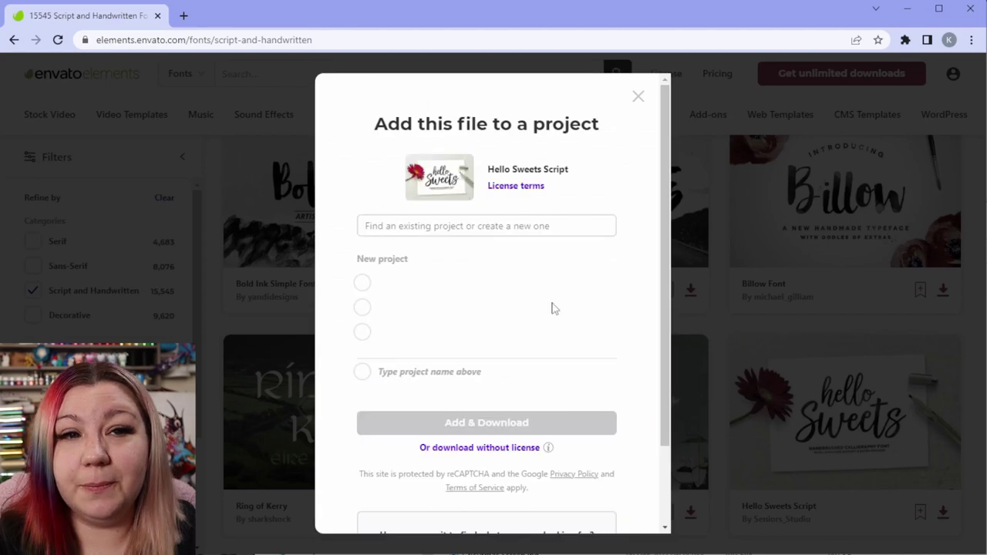
pyautogui.click(422, 226)
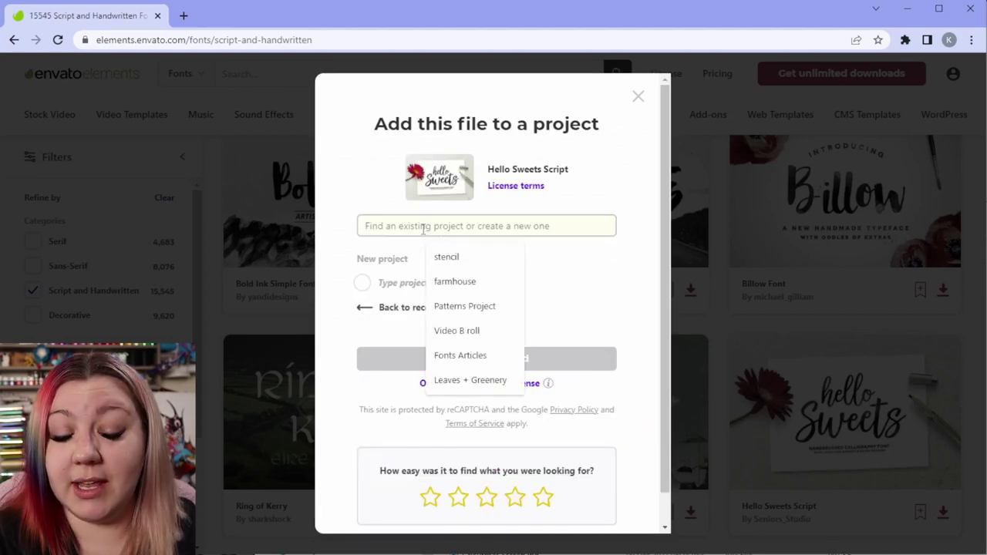
pyautogui.write('Wedding')
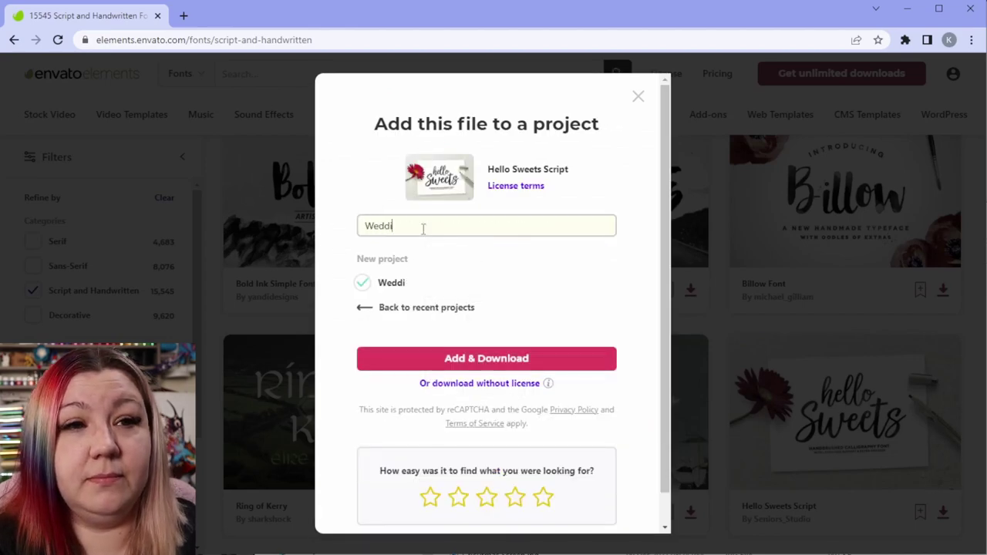
pyautogui.click(482, 361)
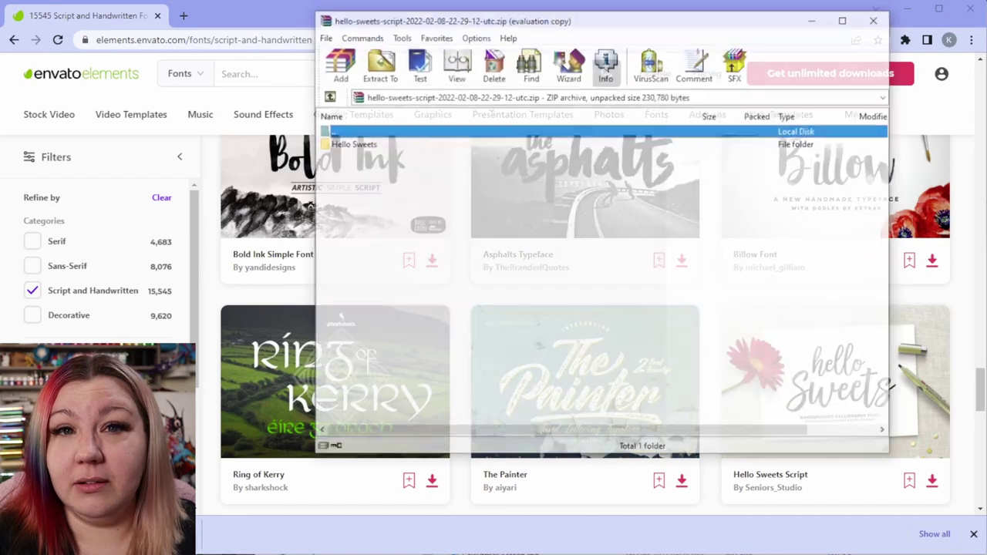
# Step: Install Hello Sweets.otf from the OTF folder of the downloaded Hello Sweets archive
pyautogui.doubleClick(350, 147)
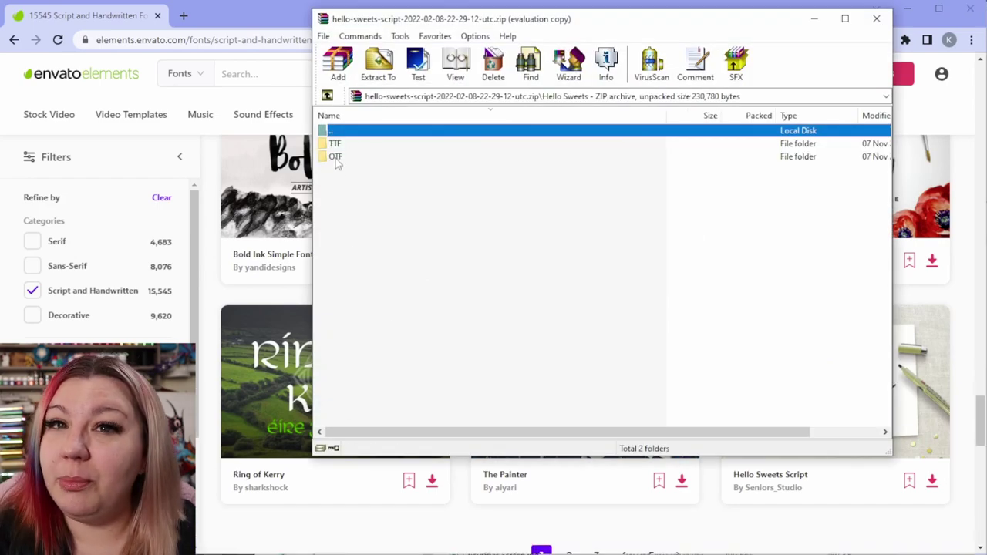
pyautogui.doubleClick(336, 157)
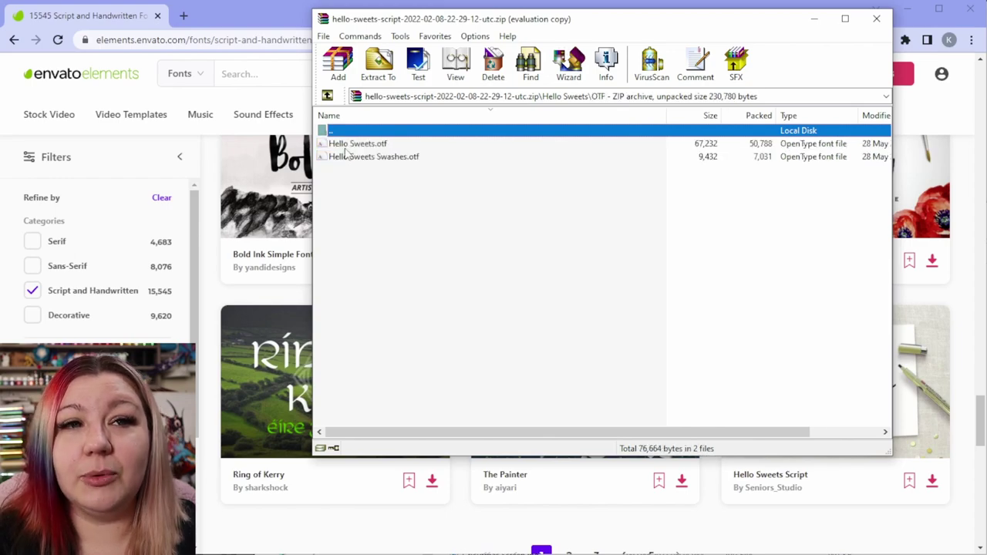
pyautogui.doubleClick(349, 146)
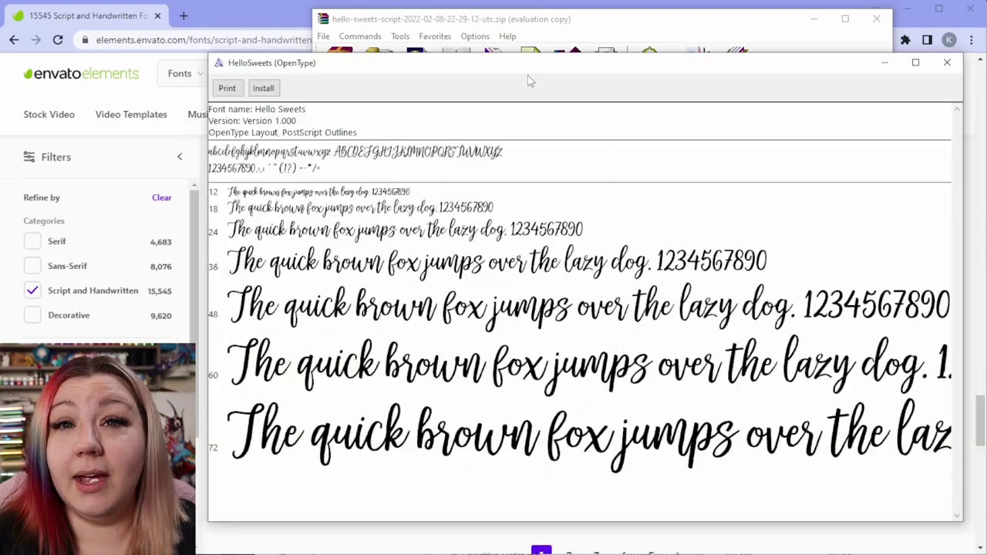
pyautogui.click(263, 90)
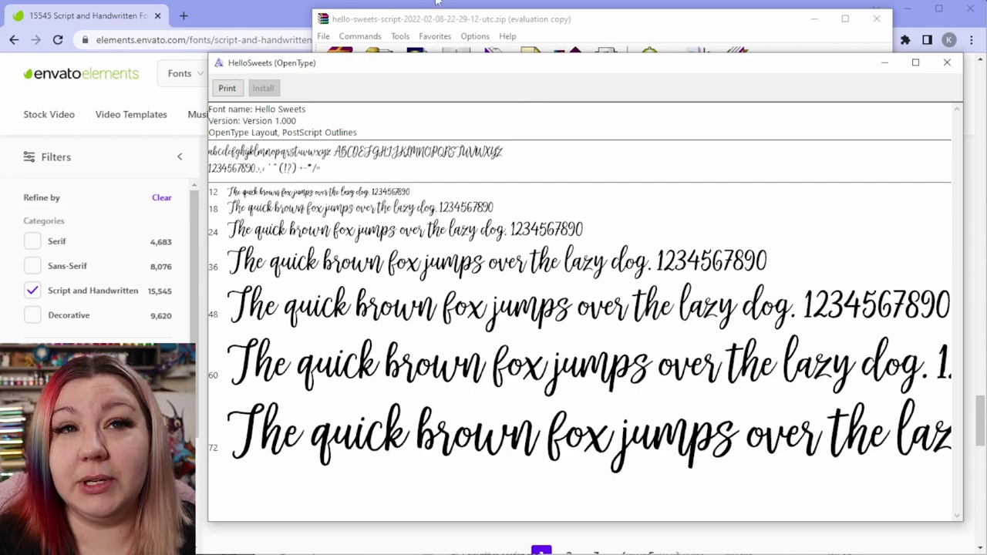
# Step: Install Hello Sweets Swashes.otf from the same OTF folder and close the font preview
pyautogui.click(600, 26)
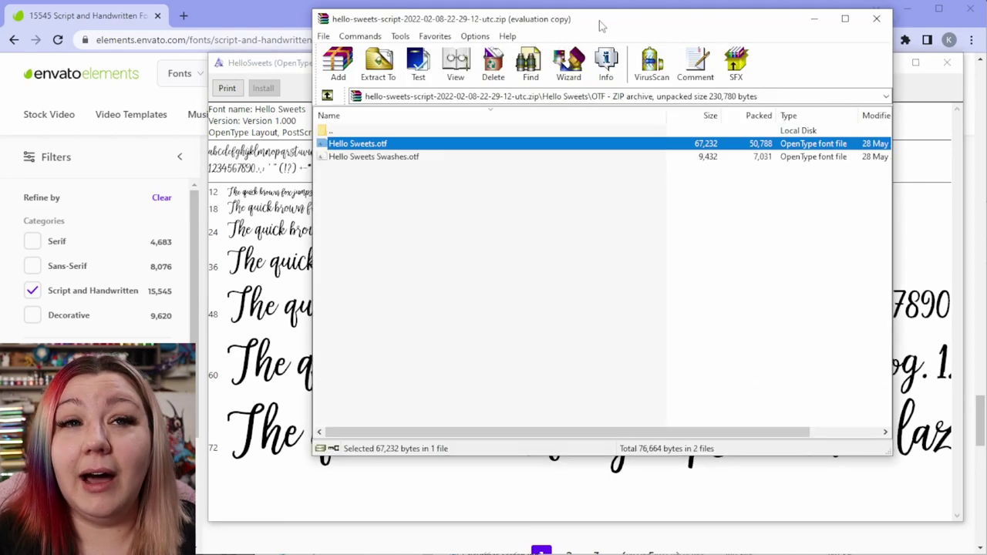
pyautogui.doubleClick(402, 158)
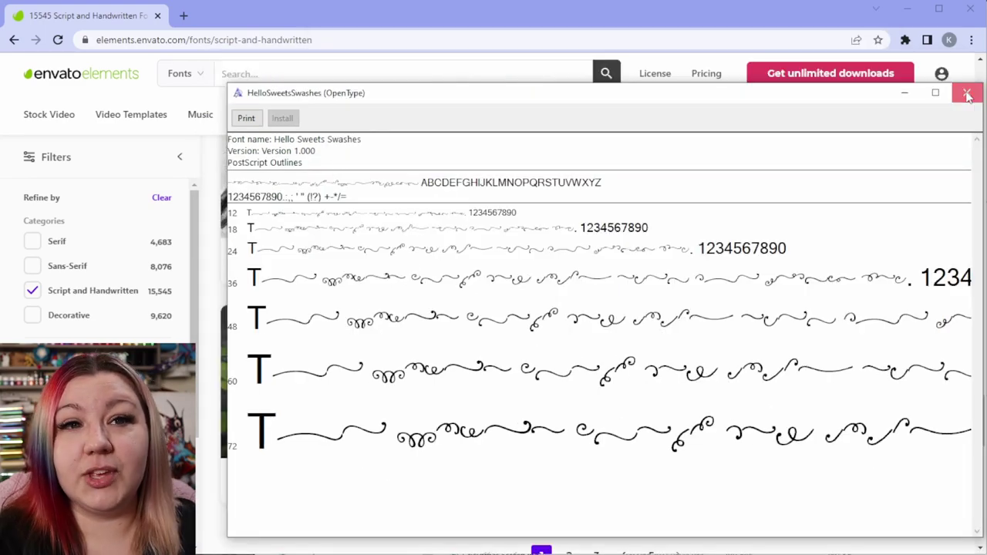
pyautogui.click(966, 92)
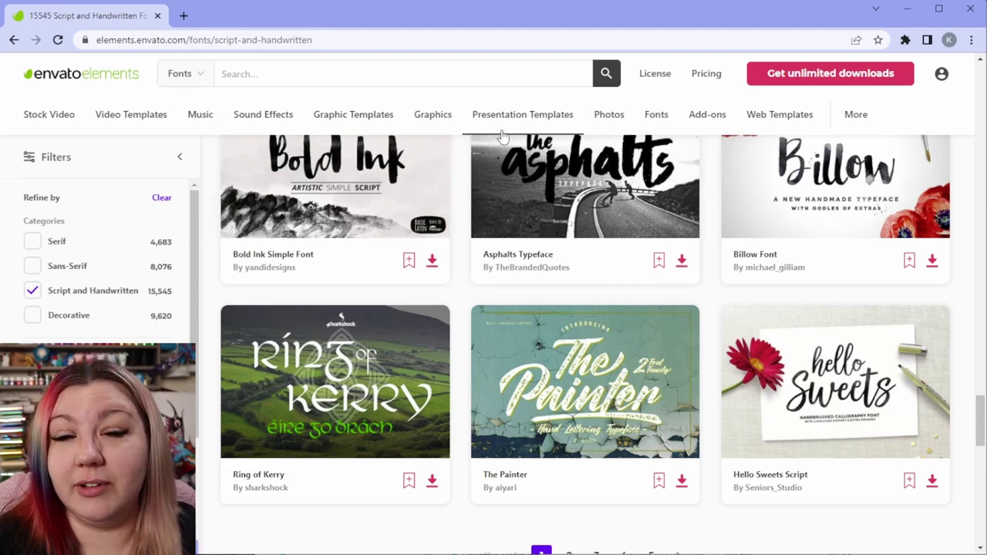
# Step: Open the Graphics category, search it for "wedding" and browse the matching graphics
pyautogui.moveTo(430, 121)
pyautogui.click(430, 121)
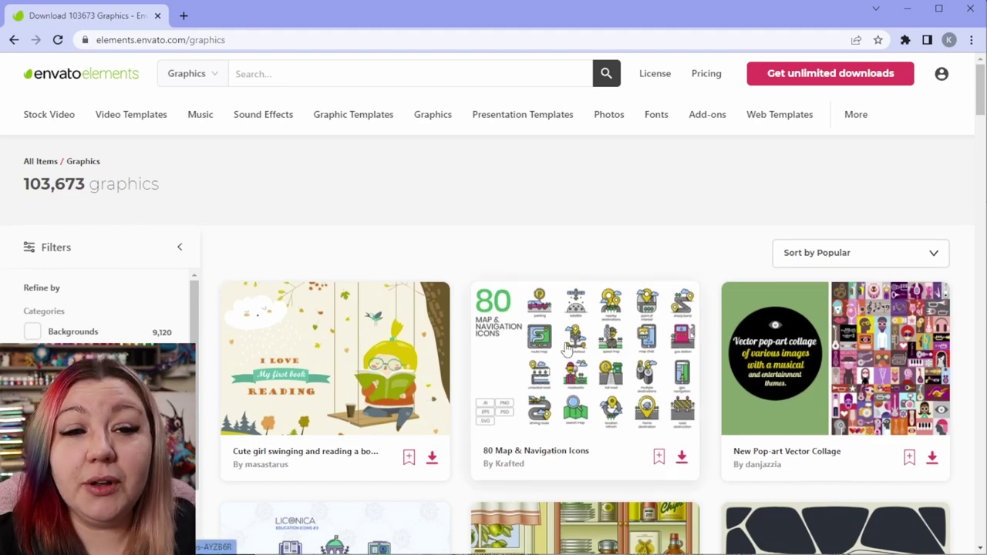
pyautogui.scroll(-4, 569, 347)
pyautogui.scroll(-2, 569, 347)
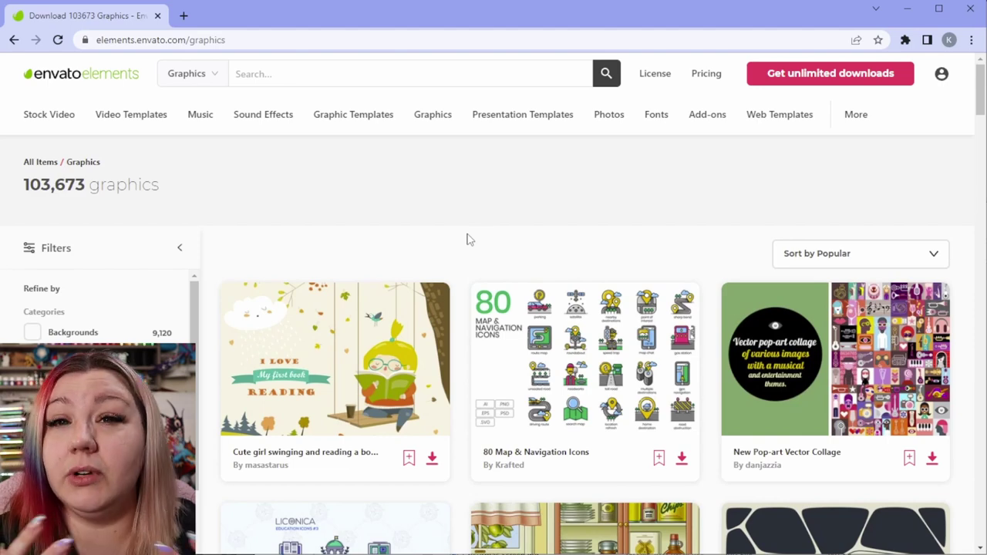
pyautogui.click(318, 67)
pyautogui.write('wedding')
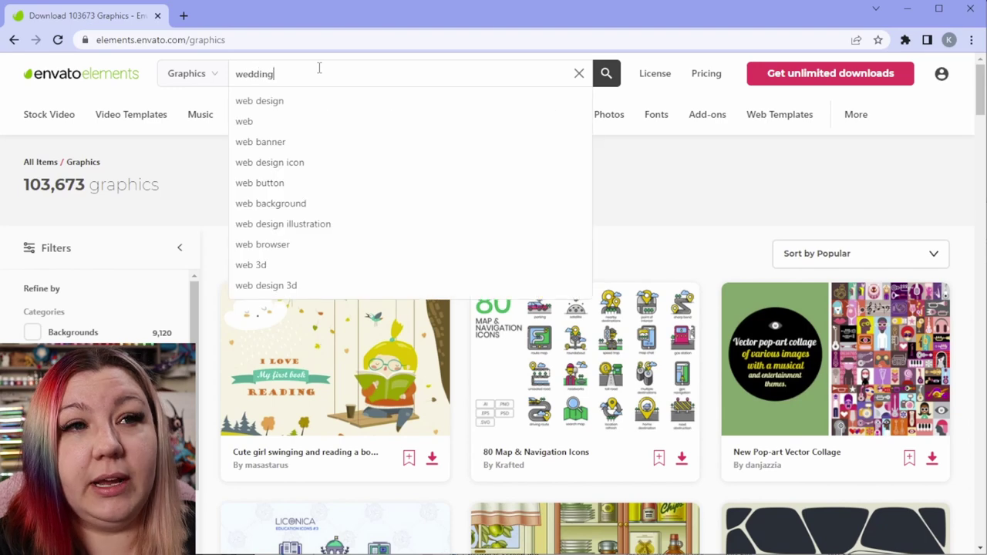
pyautogui.press('Return')
pyautogui.scroll(-2, 580, 201)
pyautogui.scroll(-4, 580, 200)
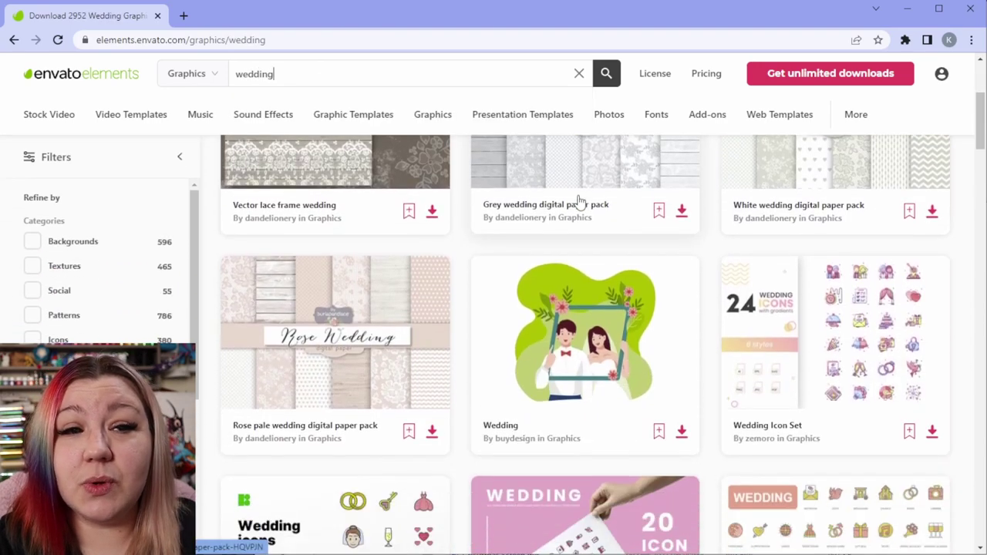
pyautogui.scroll(-2, 580, 200)
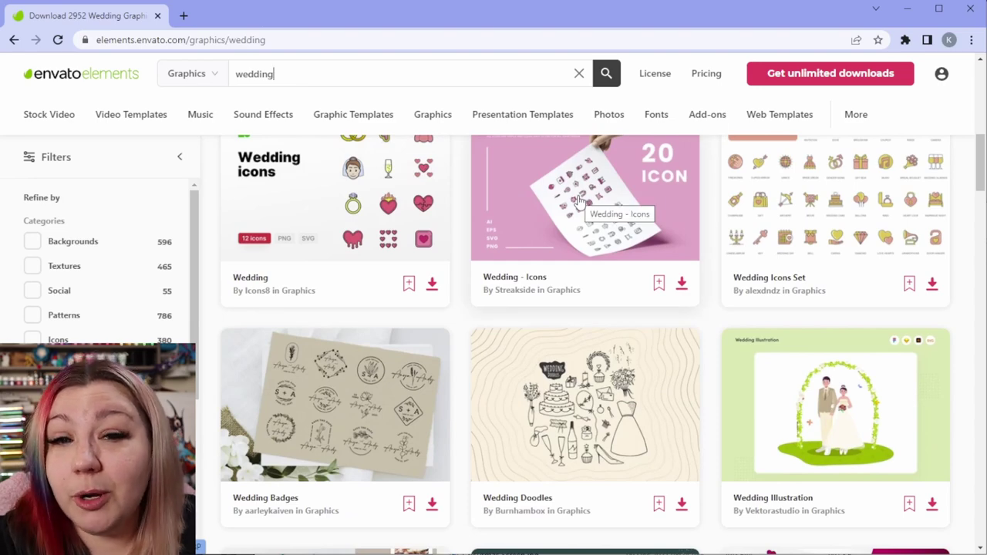
# Step: Open the saved Wedding Graphics collection and go through its items down to the wedding sticker illustrations
pyautogui.click(923, 163)
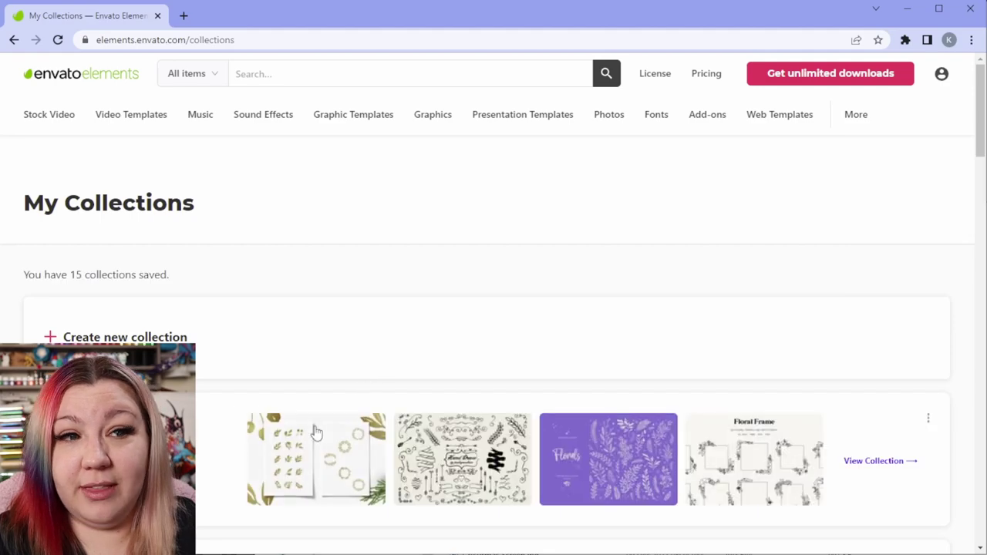
pyautogui.click(360, 390)
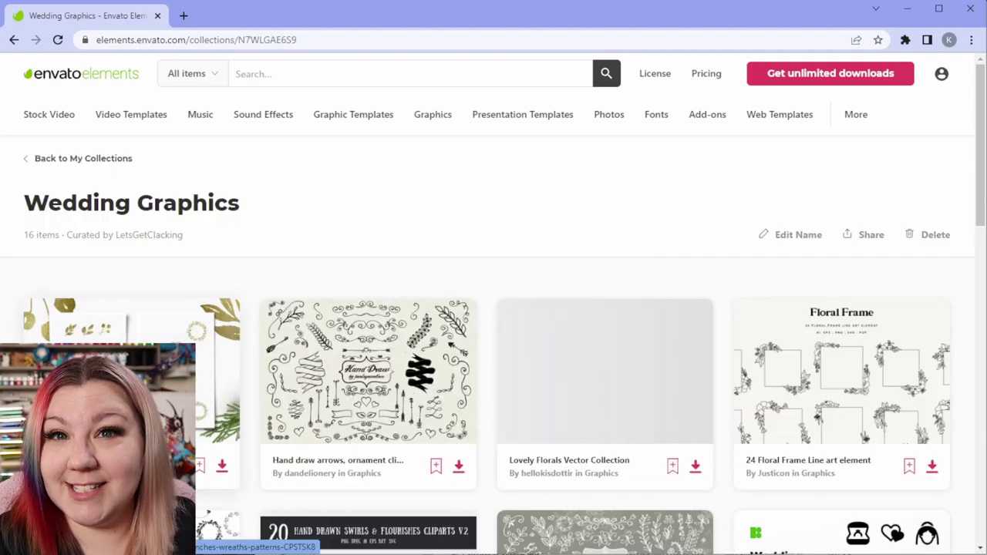
pyautogui.scroll(-9, 333, 348)
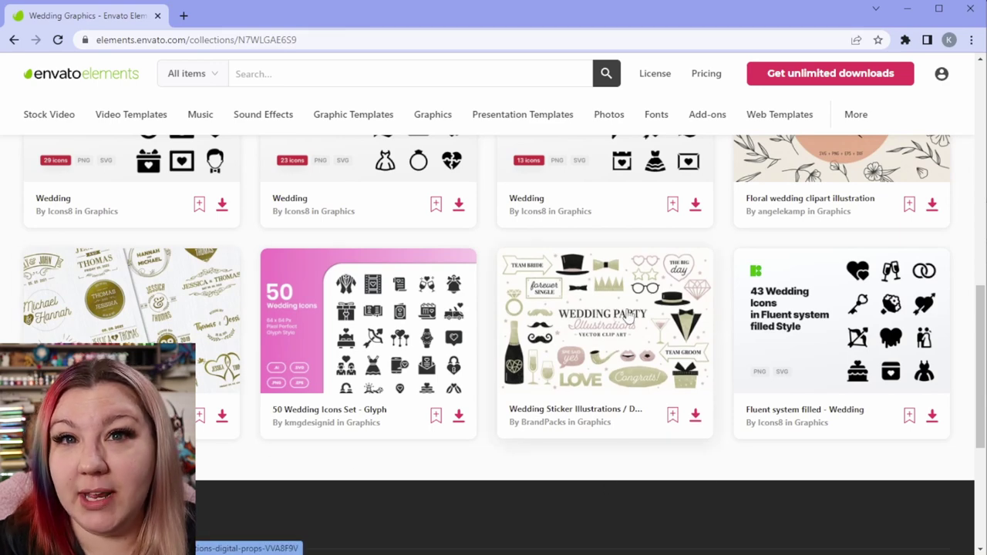
# Step: Download Wedding Sticker Illustrations / Digital Props under a project and extract the PNG folder from its archive
pyautogui.click(621, 320)
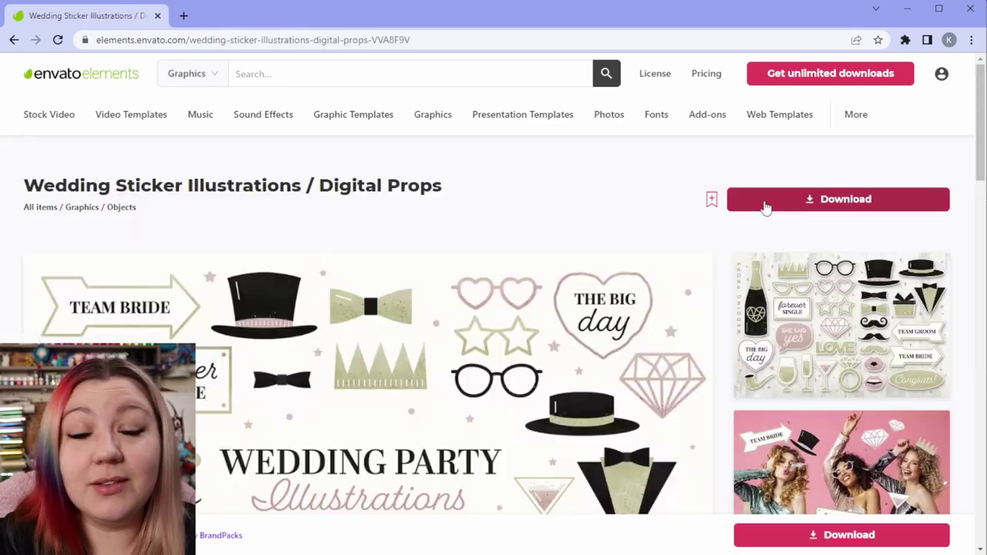
pyautogui.click(767, 202)
pyautogui.click(409, 285)
pyautogui.click(459, 441)
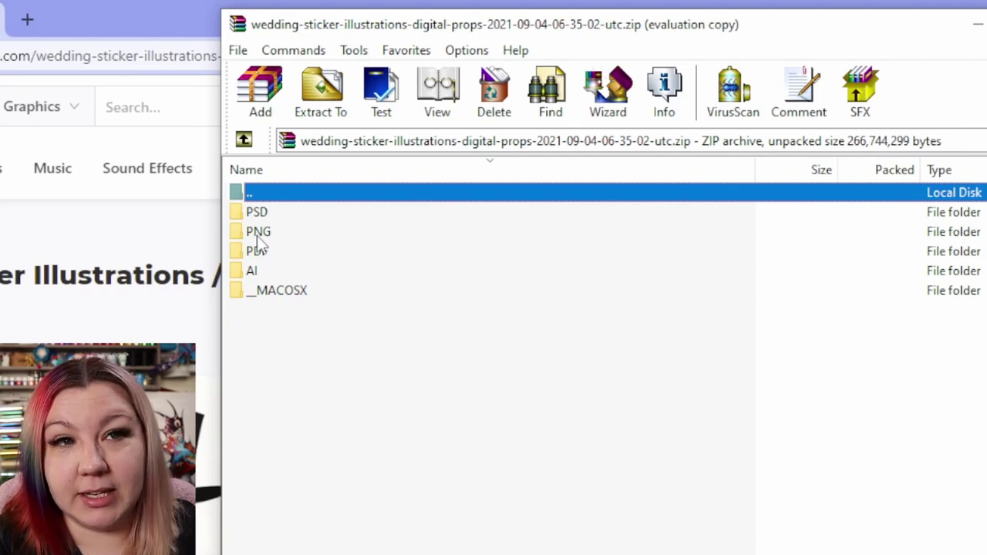
pyautogui.click(266, 235)
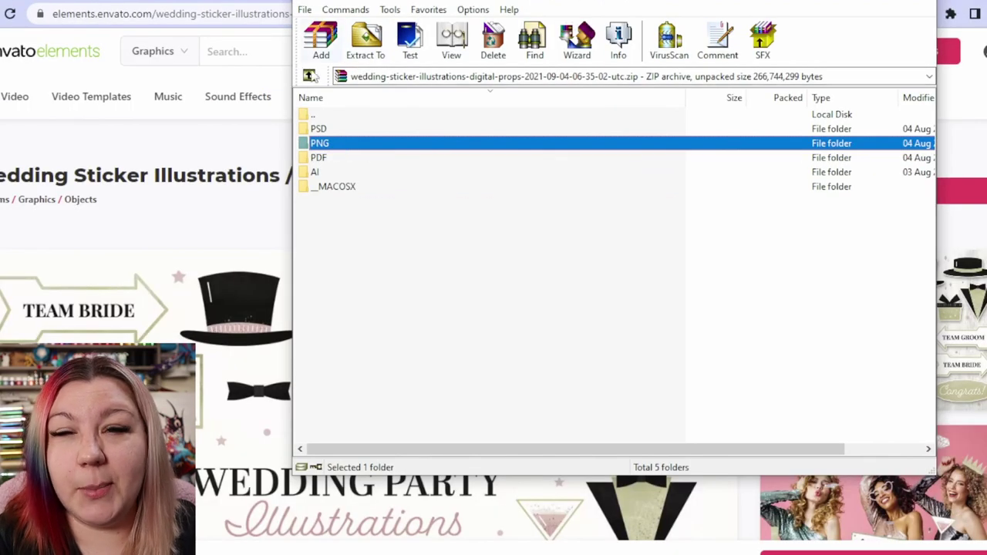
pyautogui.click(370, 46)
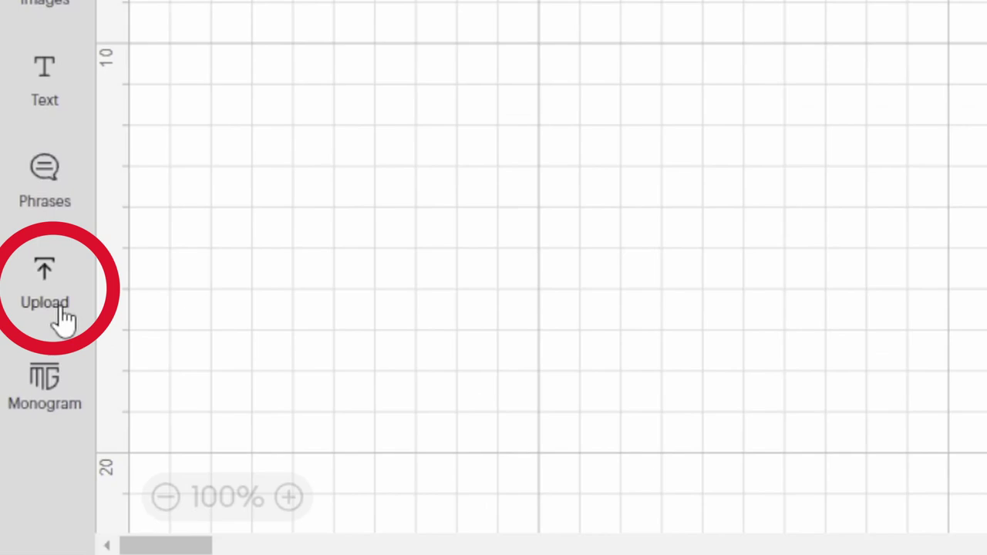
# Step: Switch to Cricut Design Space and upload Ring.png from the extracted PNG folder with the image type Complex
pyautogui.click(63, 316)
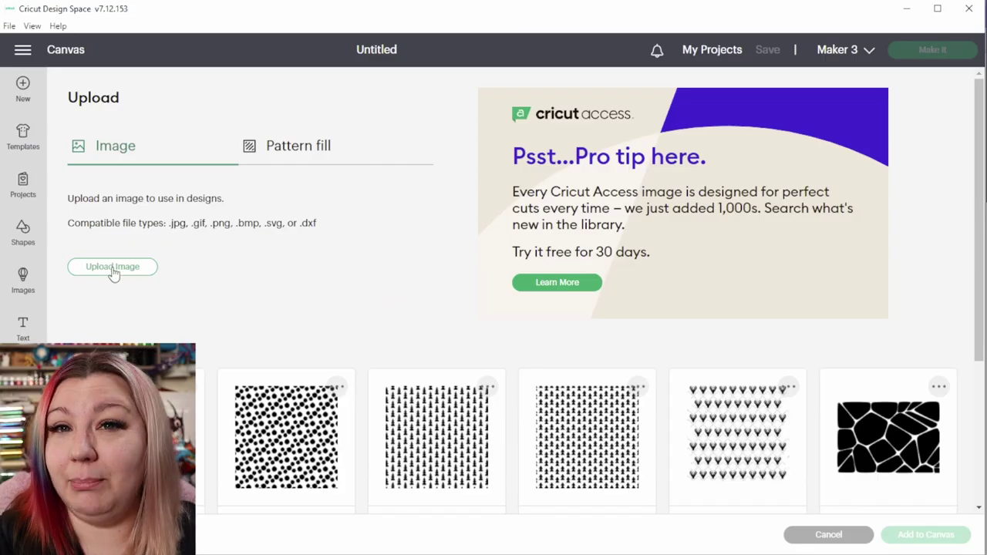
pyautogui.click(114, 268)
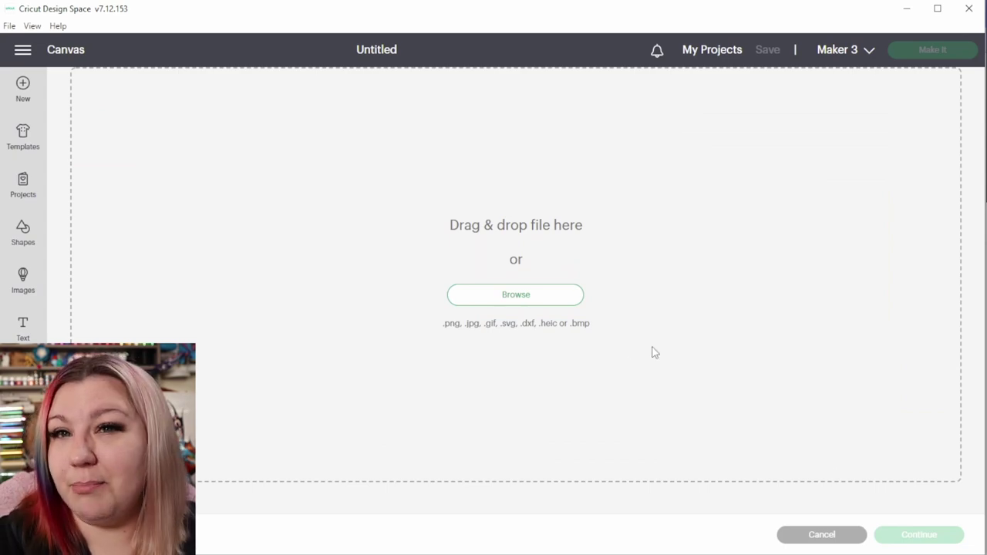
pyautogui.click(493, 302)
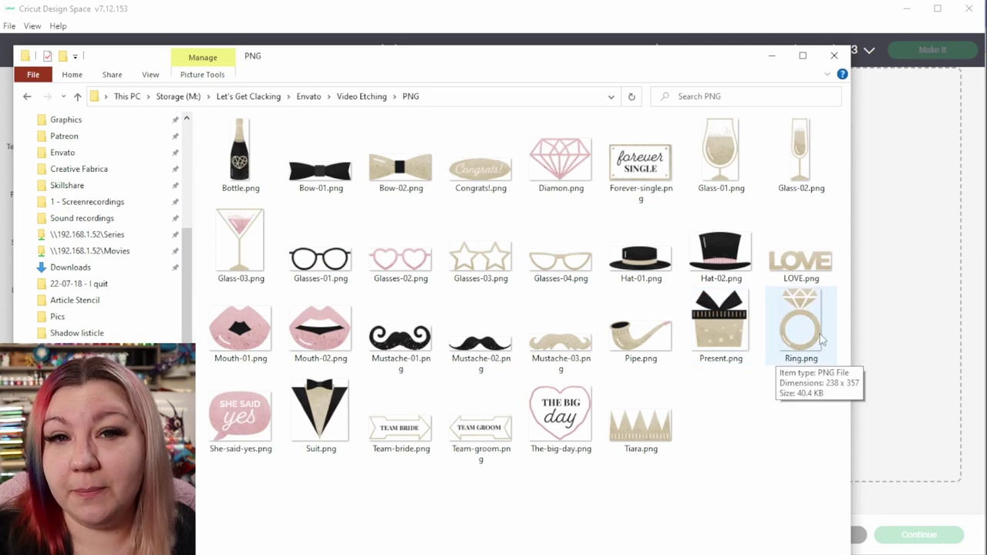
pyautogui.moveTo(794, 340); pyautogui.dragTo(896, 342)
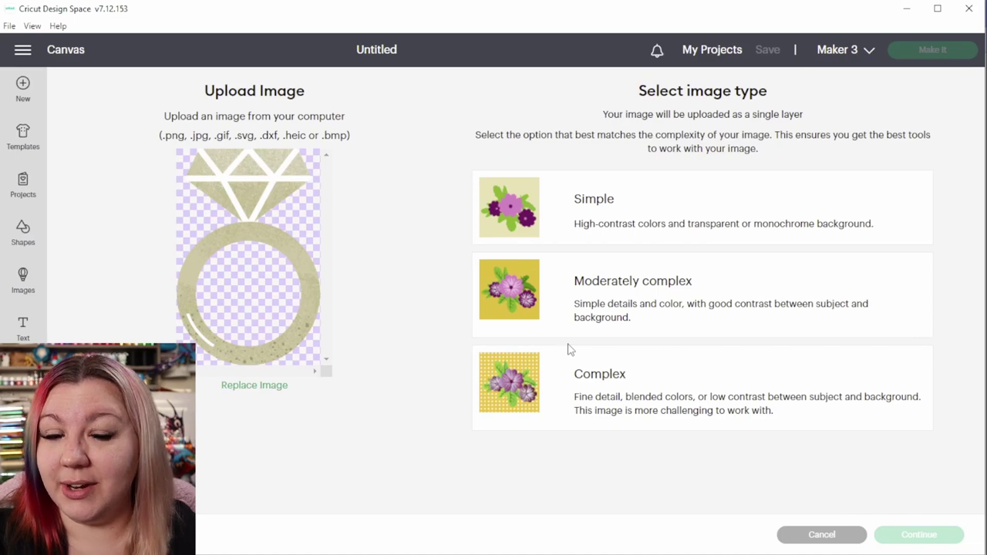
pyautogui.click(637, 386)
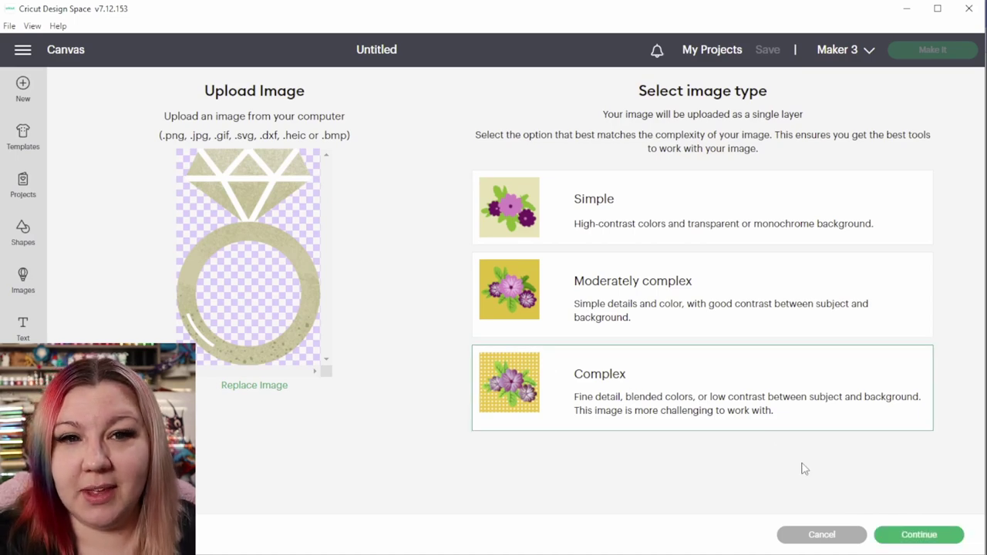
pyautogui.click(919, 535)
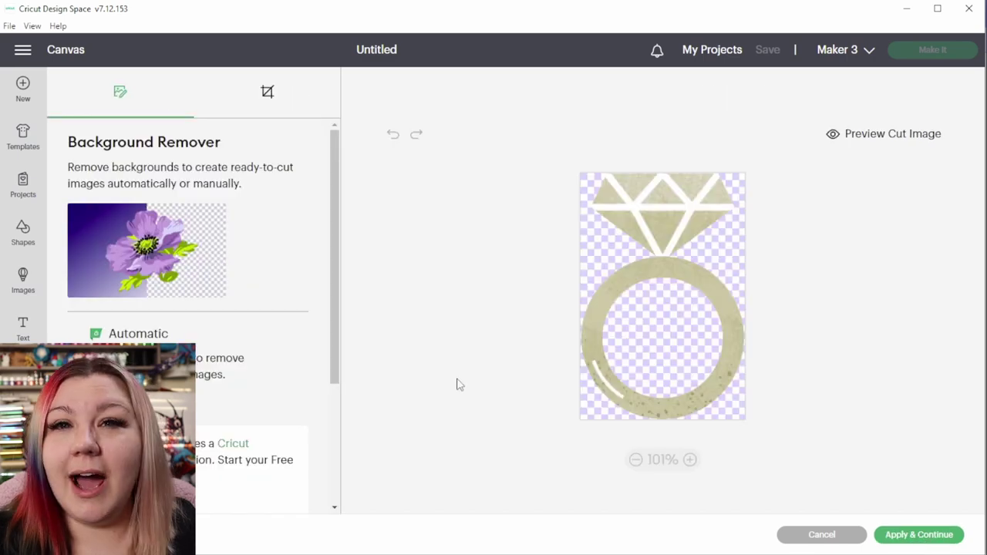
# Step: Remove the white lines between the diamond's facets in the ring image with the background remover
pyautogui.scroll(3, 635, 226)
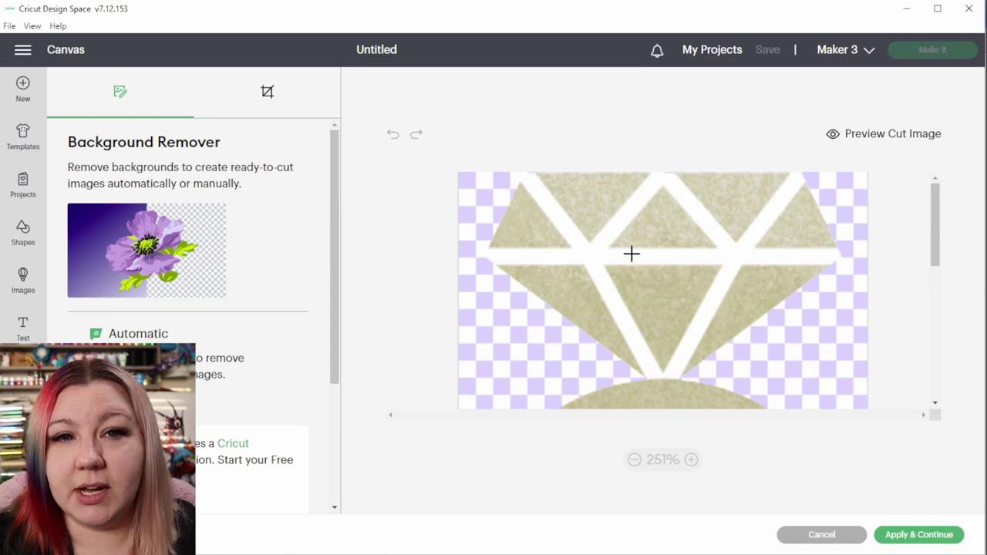
pyautogui.click(590, 256)
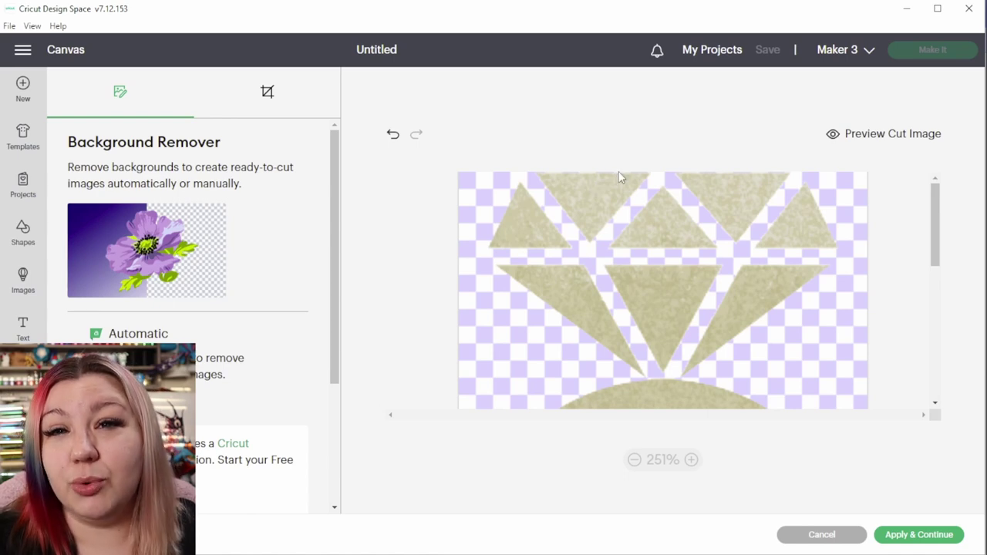
# Step: Preview the ring's cut image and examine the whole shape and the diamond facets at different magnifications
pyautogui.click(873, 139)
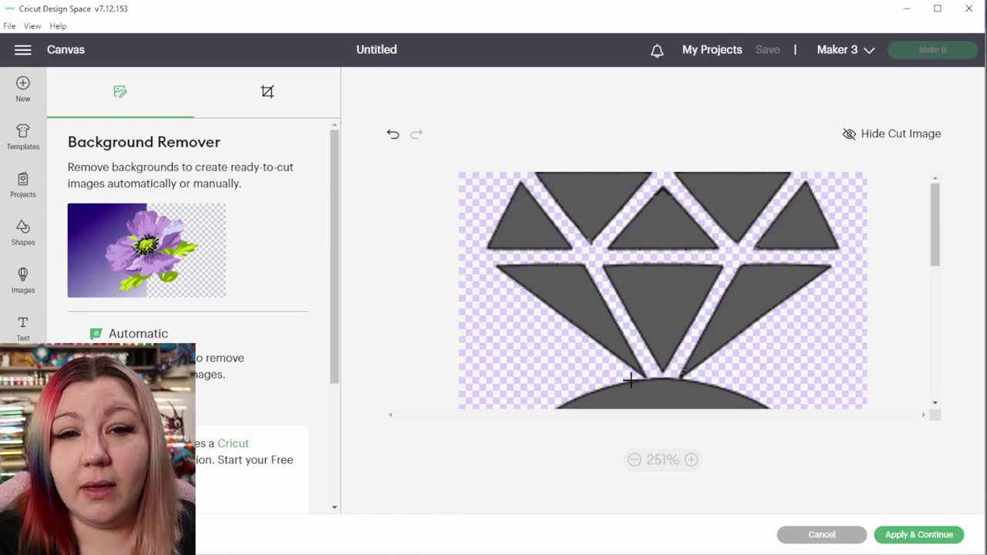
pyautogui.click(633, 462)
pyautogui.click(633, 460)
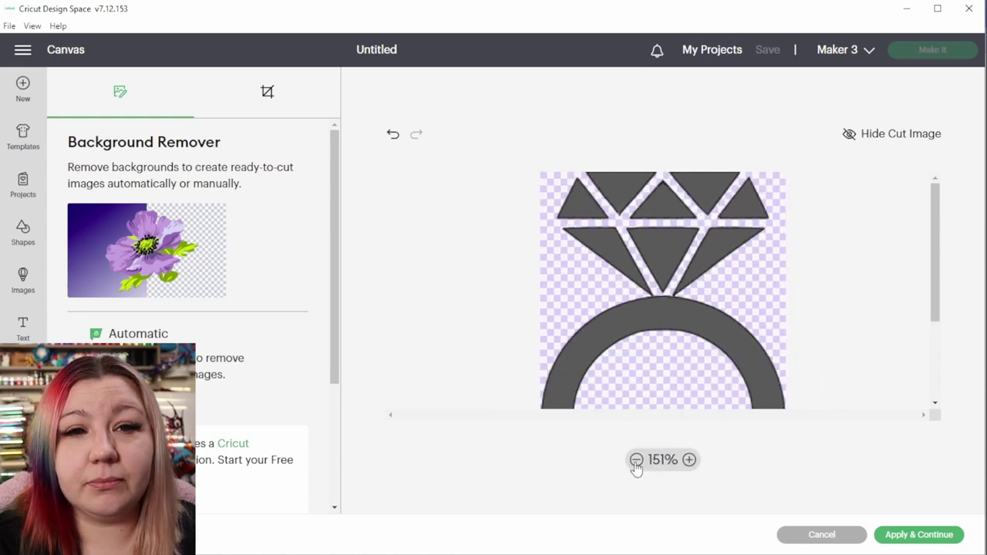
pyautogui.click(634, 460)
pyautogui.click(634, 460)
pyautogui.click(687, 461)
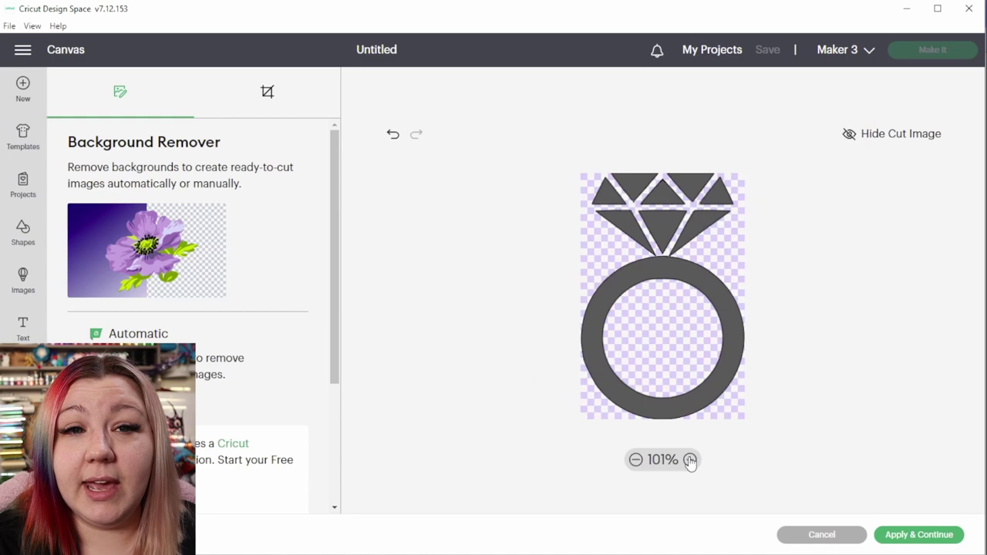
pyautogui.click(690, 460)
pyautogui.click(690, 461)
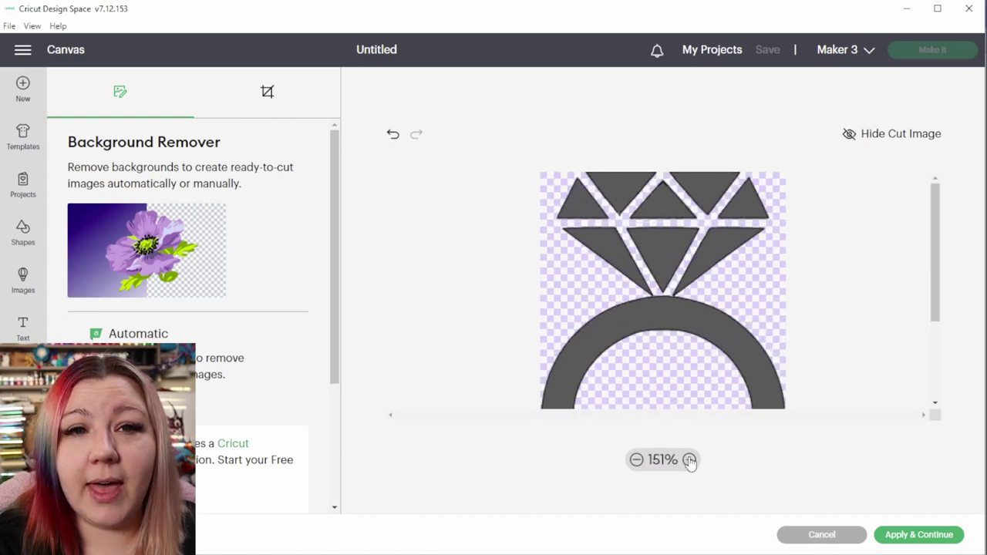
# Step: Magnify the ring's cut image and inspect the edges of the diamond facets
pyautogui.click(690, 460)
pyautogui.click(690, 460)
pyautogui.click(690, 461)
pyautogui.click(690, 460)
pyautogui.click(690, 460)
pyautogui.click(690, 461)
pyautogui.click(690, 460)
pyautogui.click(691, 460)
pyautogui.click(690, 461)
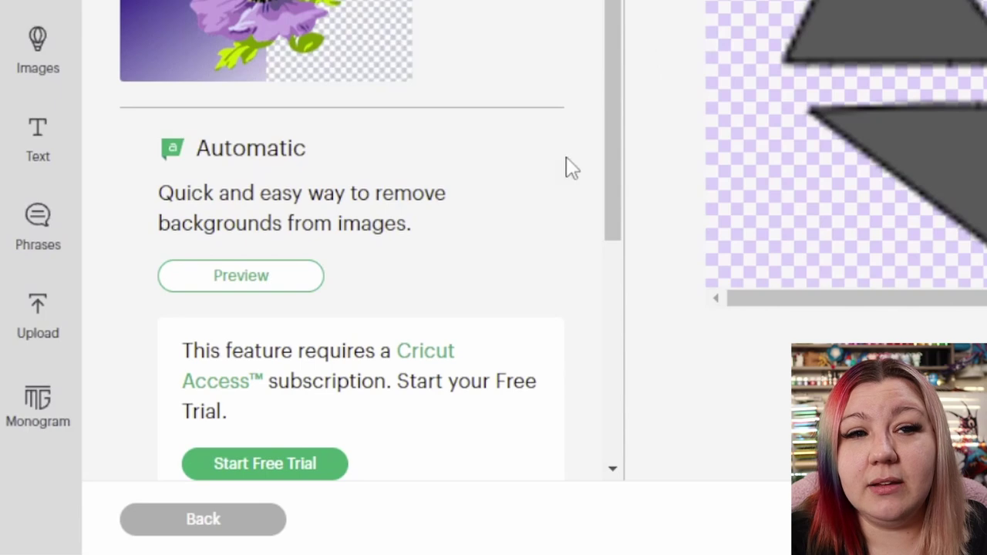
# Step: Show the additional options for manual background removal, including Reduce colors and Color Tolerance
pyautogui.moveTo(616, 172)
pyautogui.mouseDown()
pyautogui.moveTo(623, 331)
pyautogui.moveTo(643, 439)
pyautogui.mouseUp()
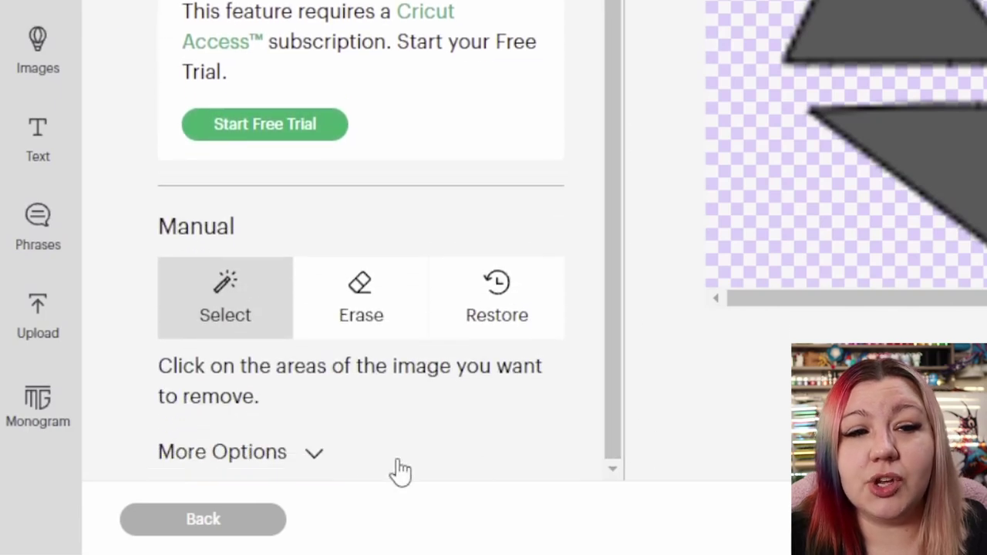
pyautogui.click(311, 456)
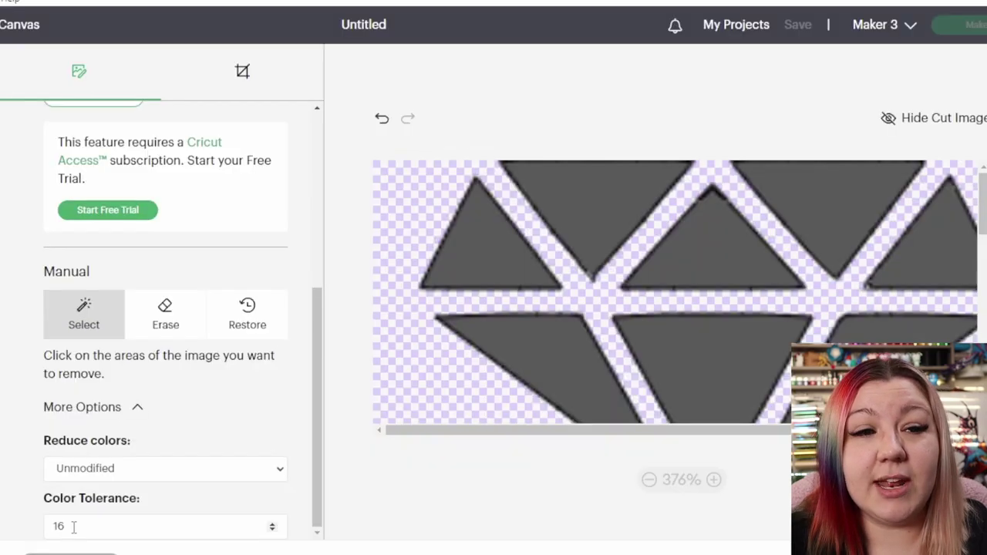
pyautogui.moveTo(207, 554); pyautogui.dragTo(163, 554)
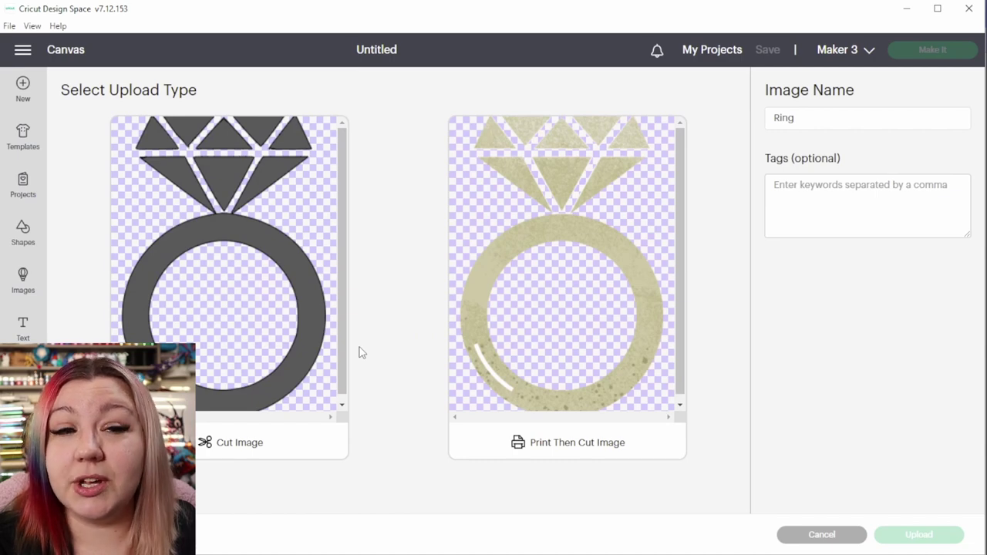
# Step: Upload Ring as a Cut Image, and add the uploaded ring and mustache images to the canvas
pyautogui.click(217, 351)
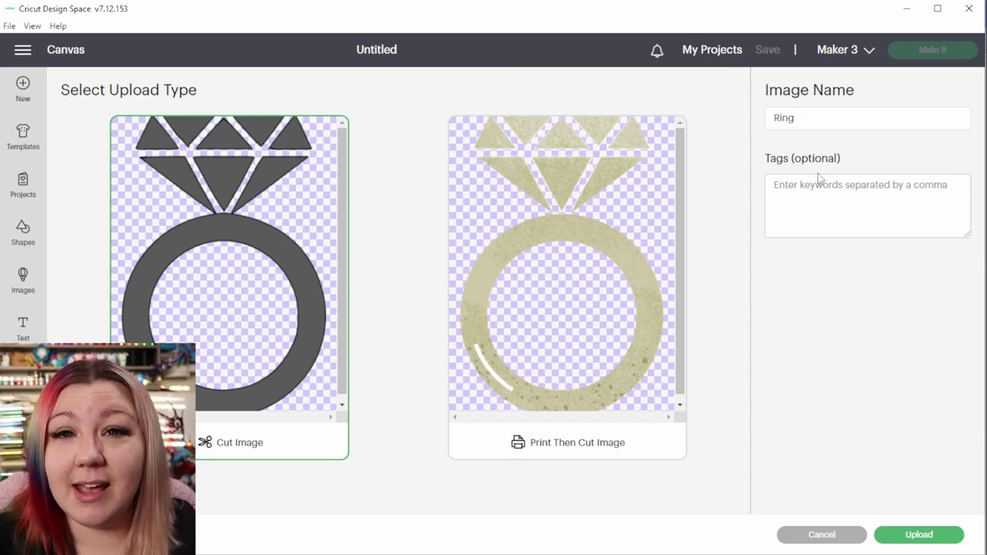
pyautogui.click(910, 535)
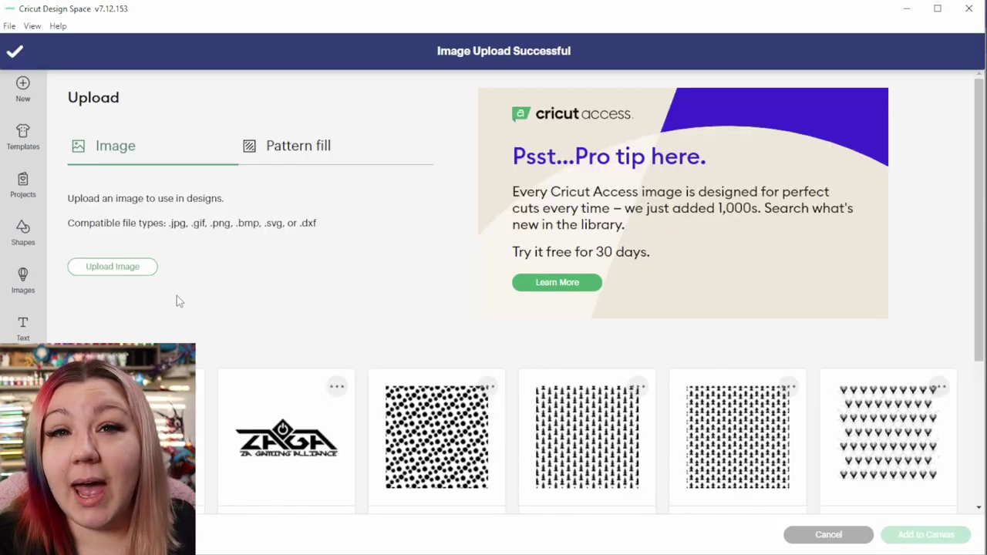
pyautogui.scroll(-3, 395, 274)
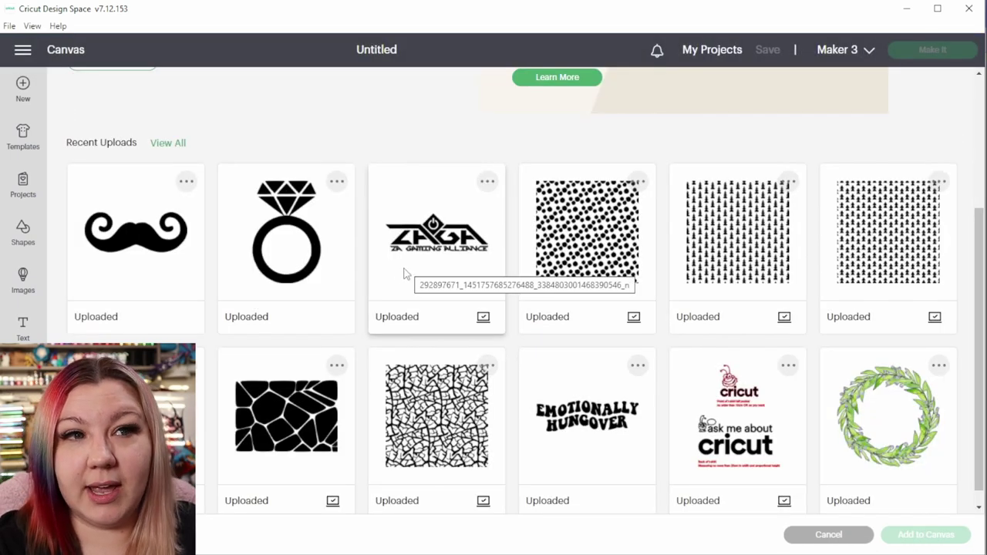
pyautogui.click(119, 260)
pyautogui.click(254, 256)
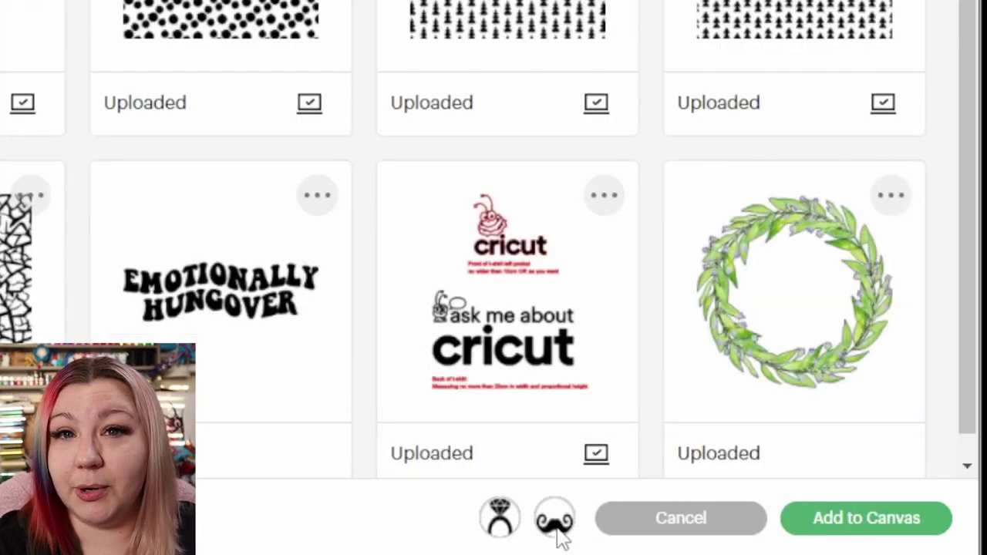
pyautogui.click(906, 530)
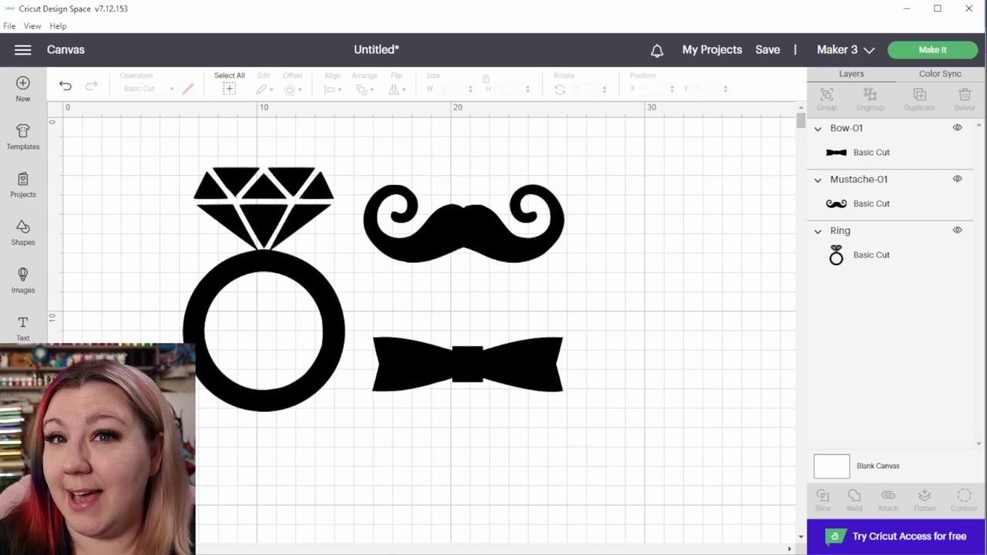
# Step: Move the ring, mustache and bow together down and to the right to clear space on the canvas
pyautogui.moveTo(671, 408); pyautogui.dragTo(159, 144)
pyautogui.moveTo(230, 208); pyautogui.dragTo(570, 425)
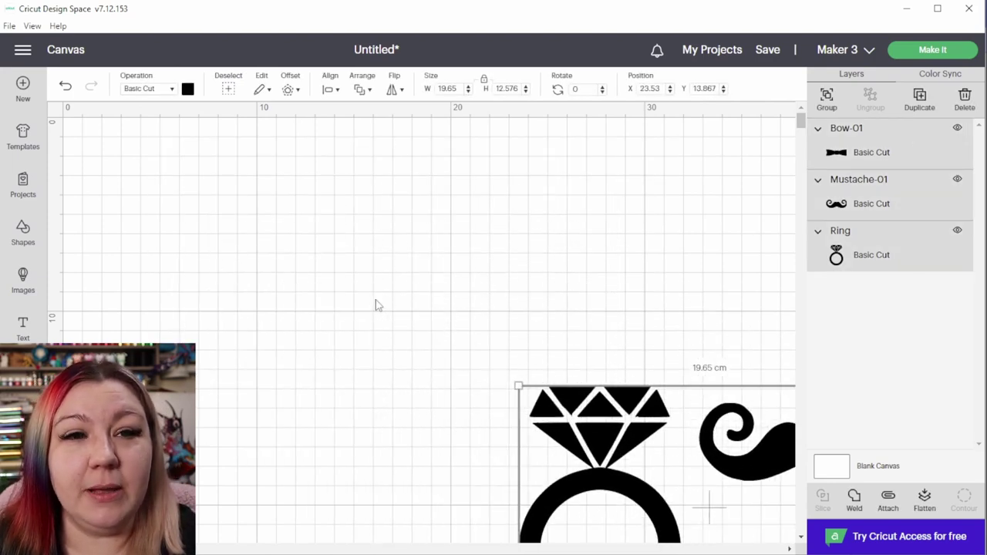
pyautogui.click(377, 304)
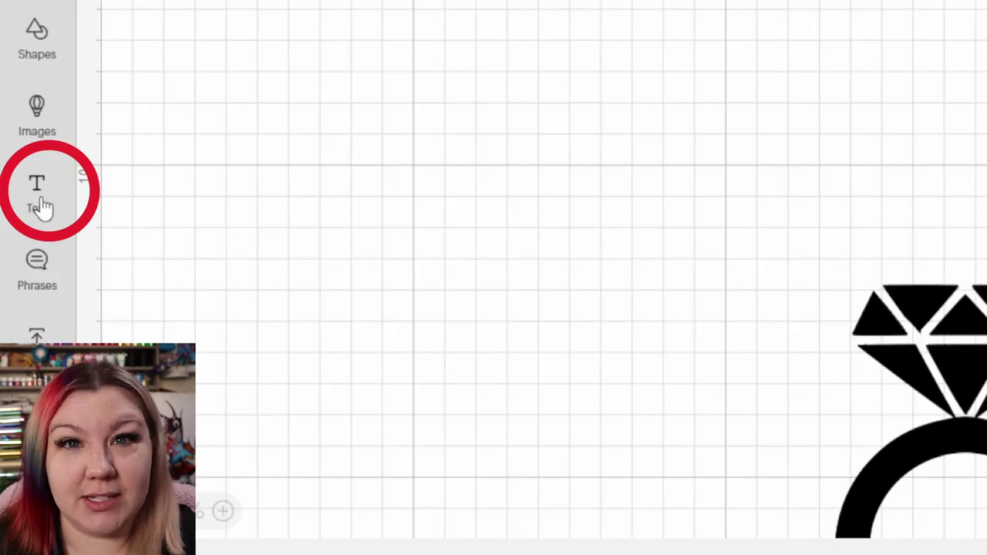
# Step: Insert a text object, search the fonts for "hello" and set its font to Hello Sweets
pyautogui.click(42, 207)
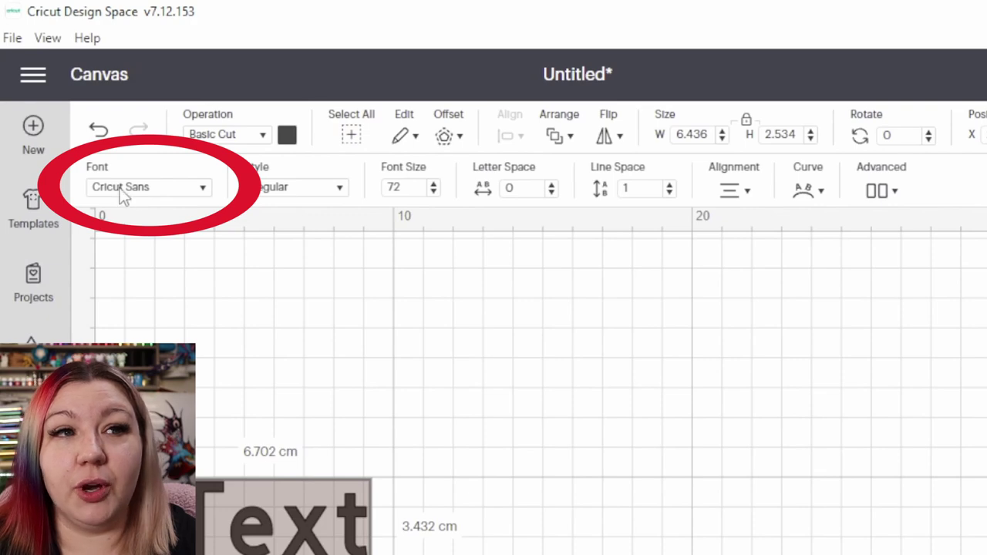
pyautogui.click(161, 192)
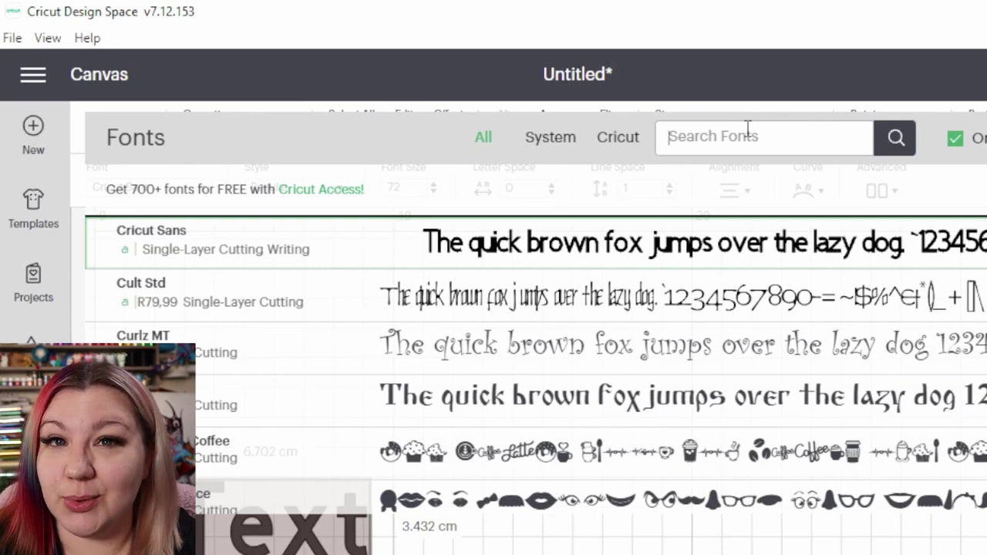
pyautogui.click(747, 130)
pyautogui.write('hello')
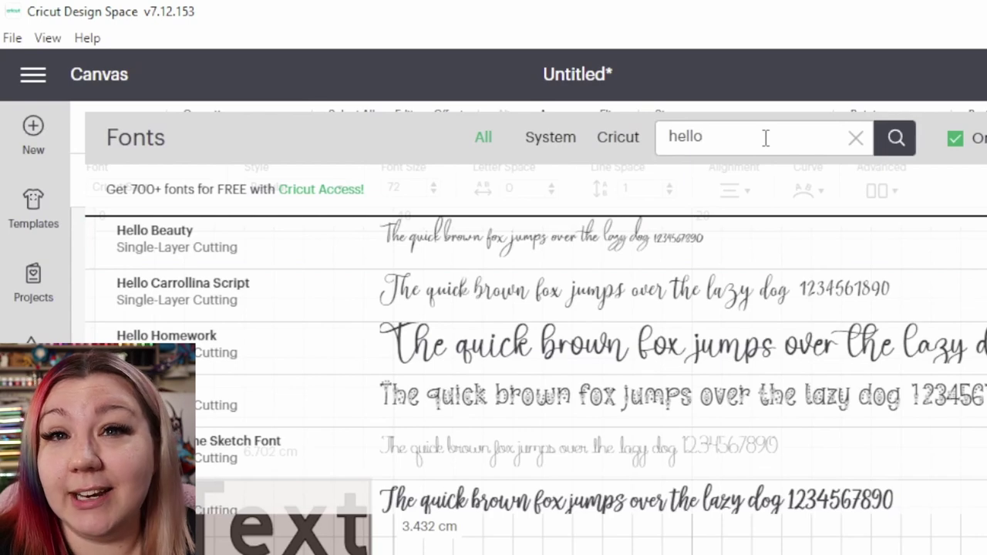
pyautogui.scroll(-1, 293, 443)
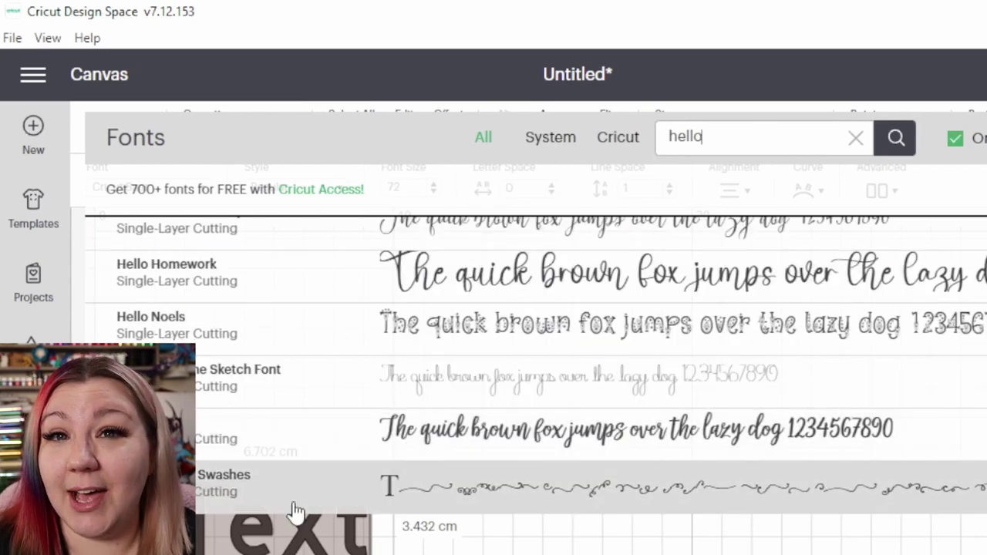
pyautogui.click(300, 447)
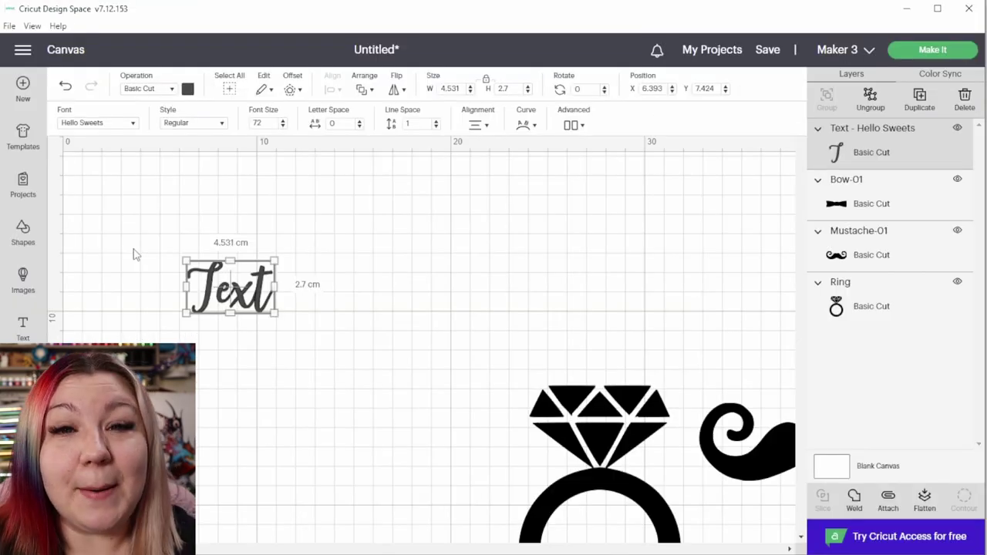
# Step: Change the text to "Mr", duplicate it beside the original and edit the copy to read "Mrs"
pyautogui.doubleClick(213, 296)
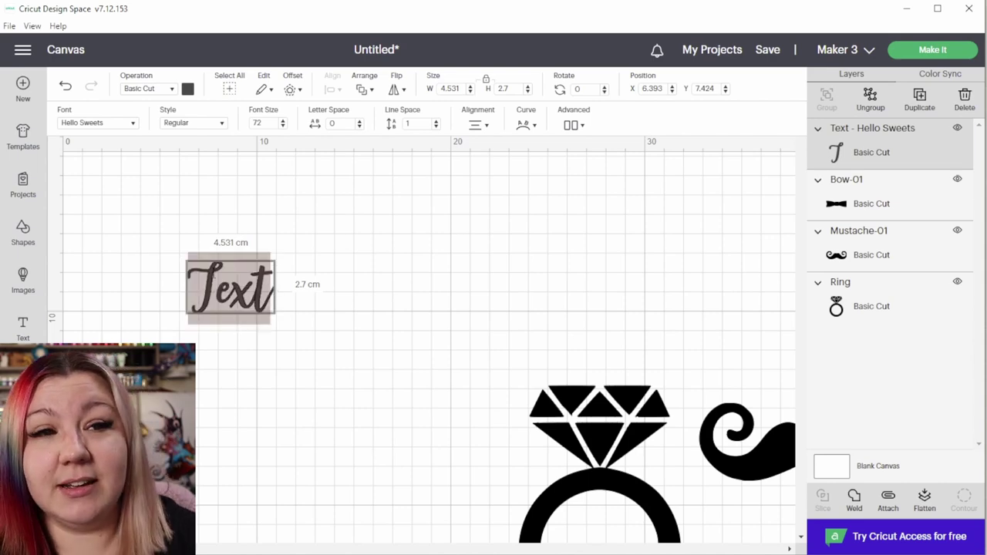
pyautogui.write('Mr')
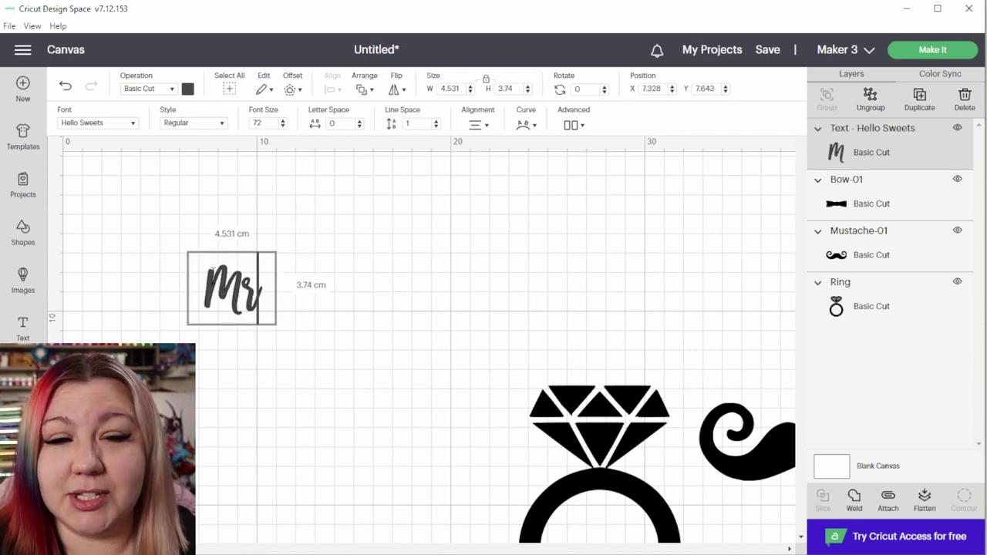
pyautogui.rightClick(232, 267)
pyautogui.click(282, 244)
pyautogui.moveTo(163, 202); pyautogui.dragTo(409, 335)
pyautogui.doubleClick(398, 309)
pyautogui.write('s')
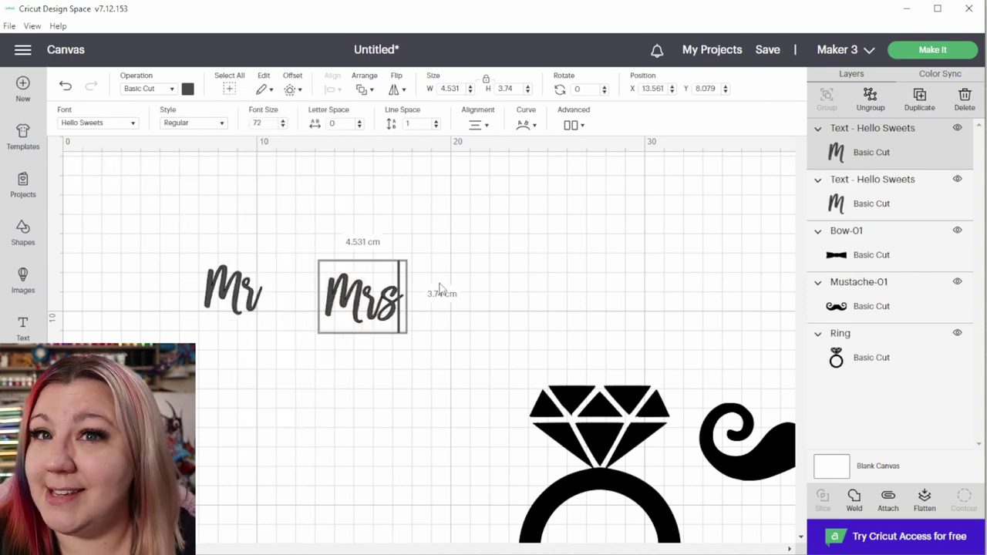
# Step: Place Mrs above the ring and Mr above the mustache, and turn text wrapping off for both words
pyautogui.moveTo(434, 293); pyautogui.dragTo(519, 288)
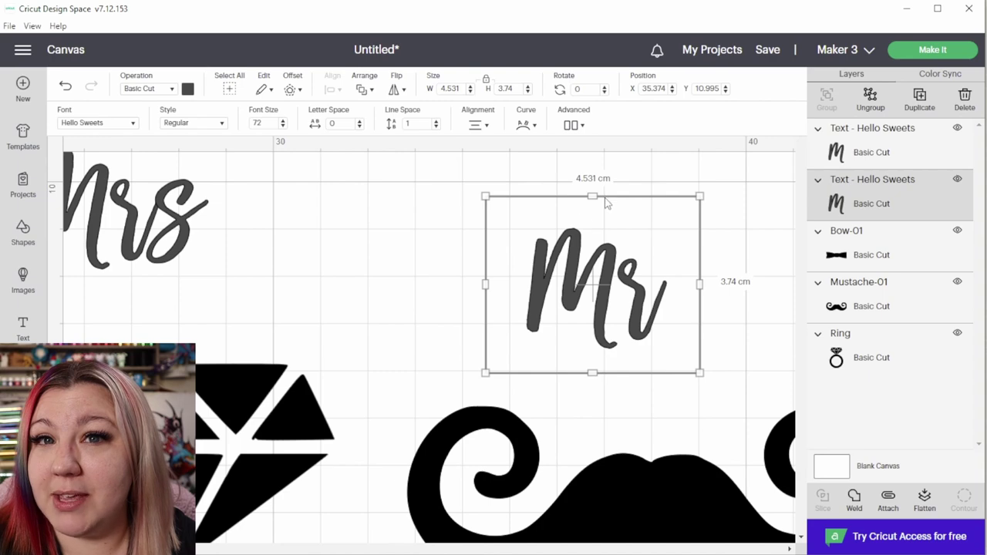
pyautogui.click(484, 126)
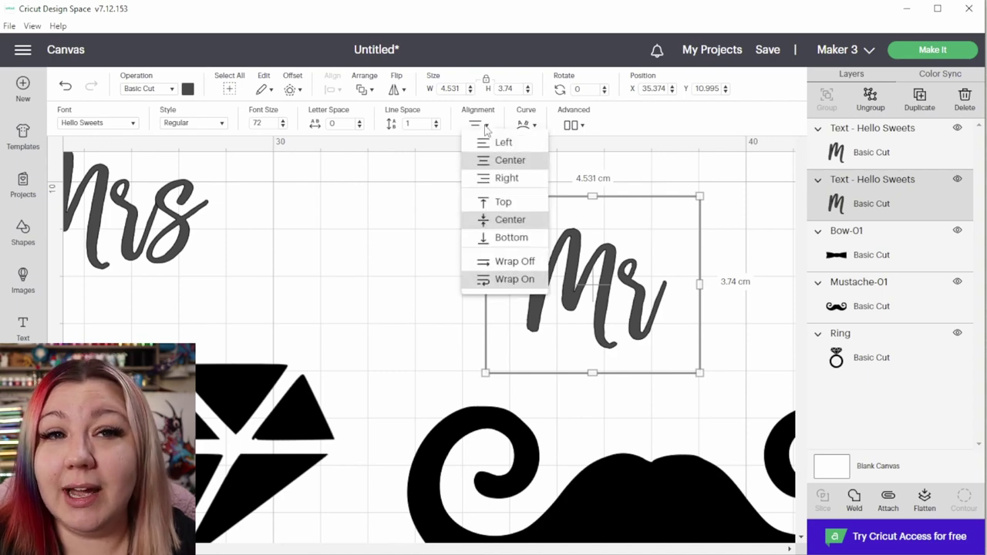
pyautogui.click(505, 266)
pyautogui.moveTo(546, 296); pyautogui.dragTo(580, 302)
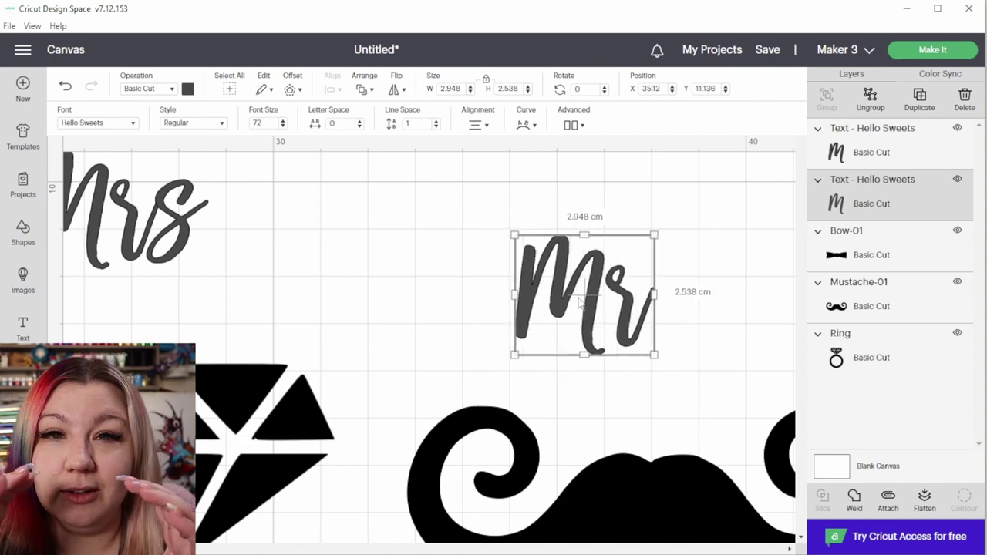
pyautogui.moveTo(198, 278); pyautogui.dragTo(257, 330)
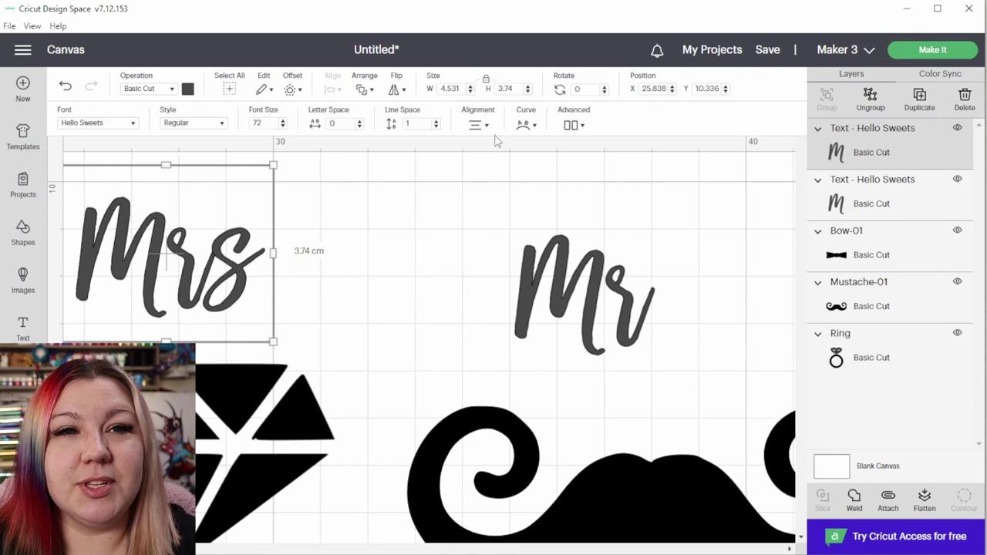
pyautogui.click(489, 128)
pyautogui.click(505, 261)
# Step: Enlarge the Mrs and Mr text, and move Mr, the mustache and the bow away from the ring design
pyautogui.scroll(-3, 262, 358)
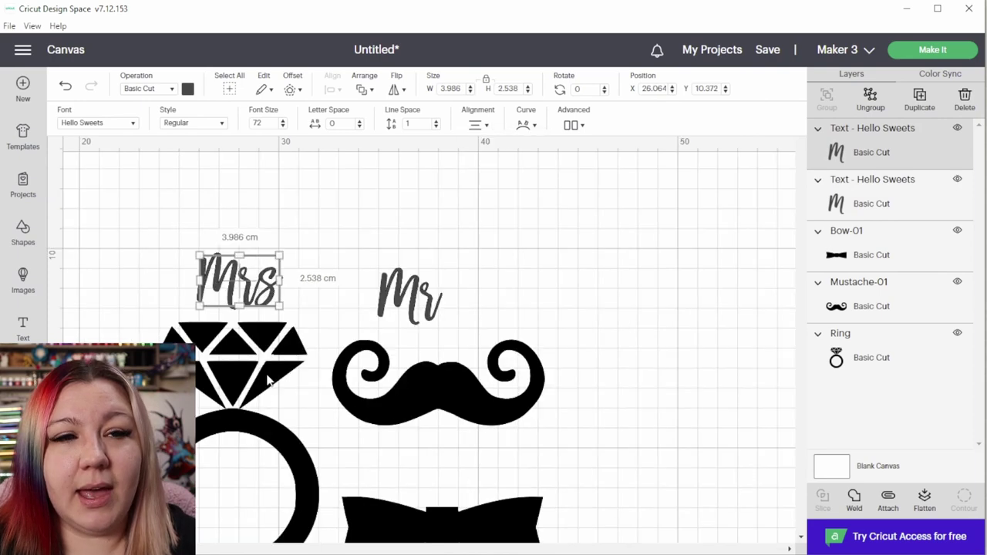
pyautogui.scroll(-2, 357, 377)
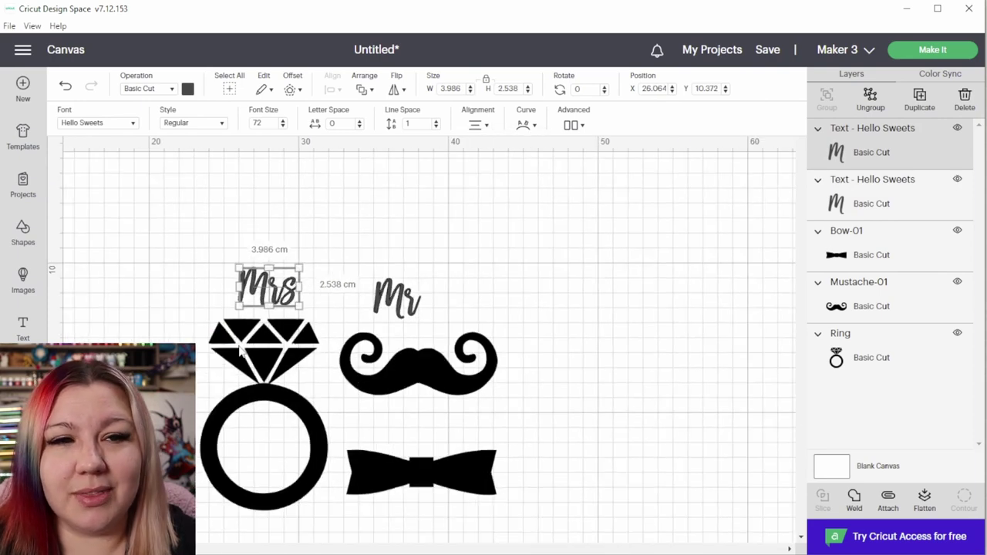
pyautogui.moveTo(426, 372); pyautogui.dragTo(623, 364)
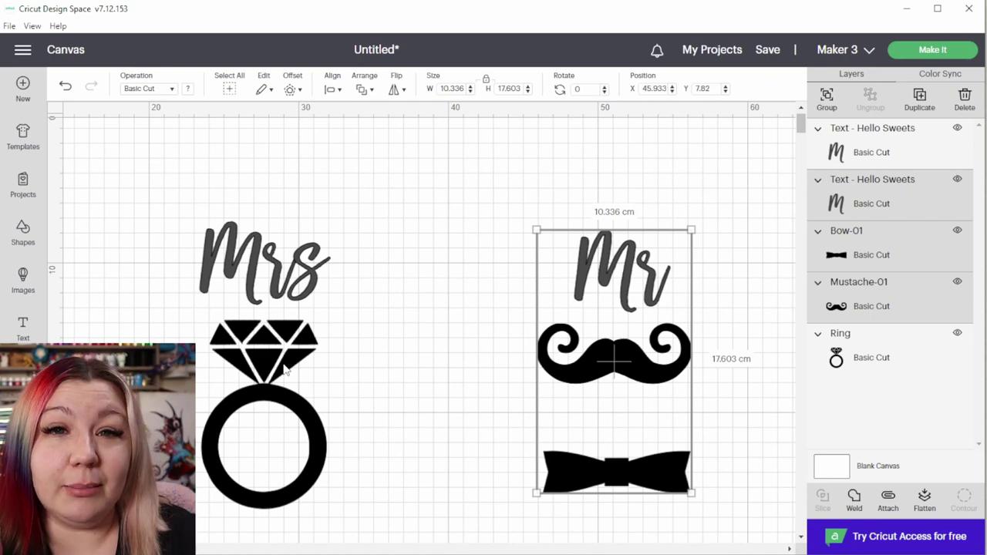
pyautogui.click(130, 299)
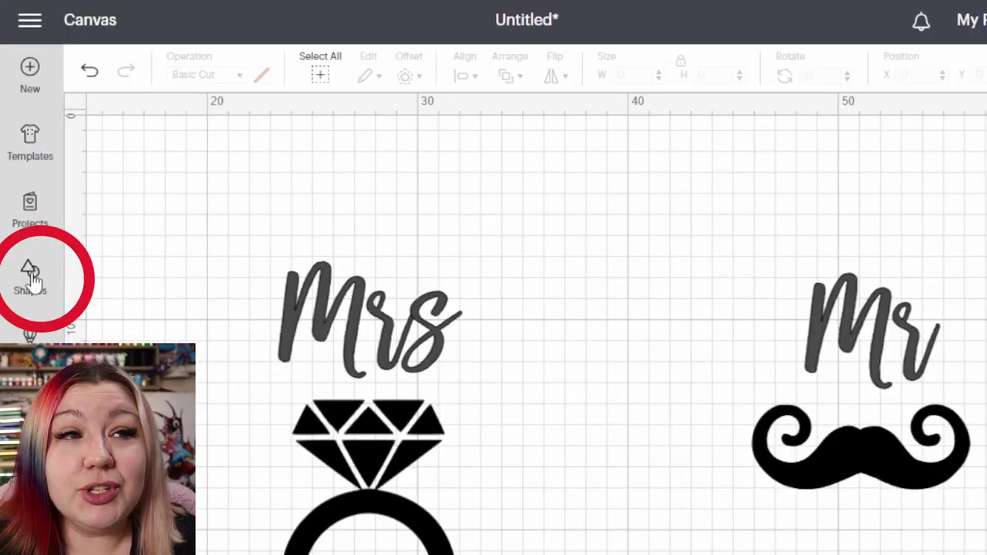
# Step: Insert a square, unlock its proportions and stretch it to about 20.7 × 25.5 cm over the Mrs ring design
pyautogui.click(30, 277)
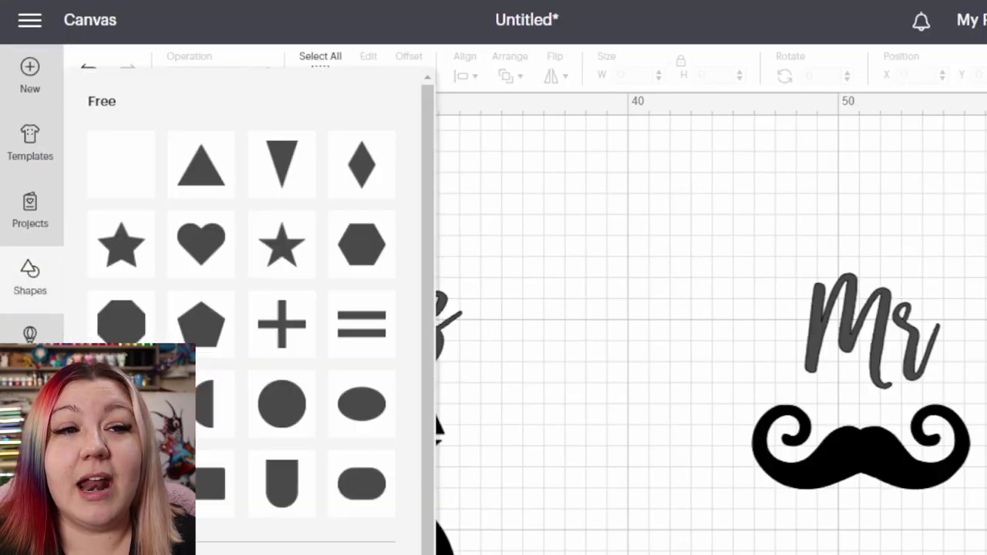
pyautogui.click(274, 409)
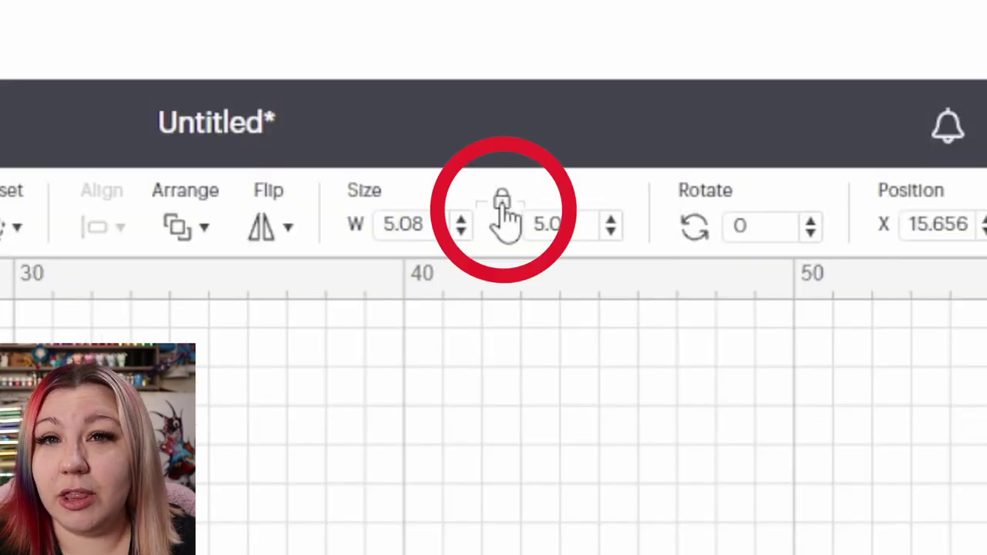
pyautogui.click(502, 216)
pyautogui.moveTo(160, 214); pyautogui.dragTo(393, 517)
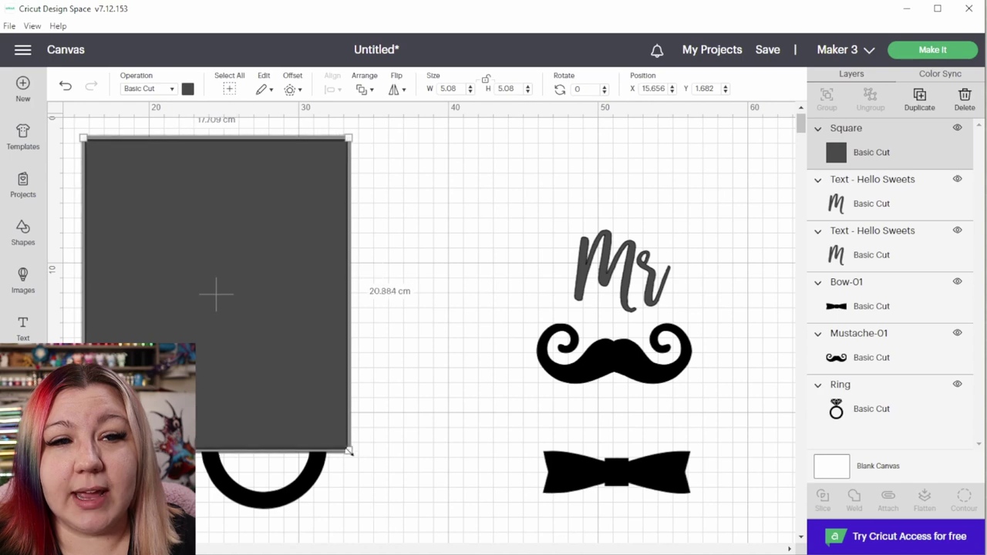
pyautogui.moveTo(324, 455); pyautogui.dragTo(359, 492)
# Step: Send the rectangle behind the Mrs text and ring, and resize it to about 19.1 × 25.8 cm
pyautogui.rightClick(359, 493)
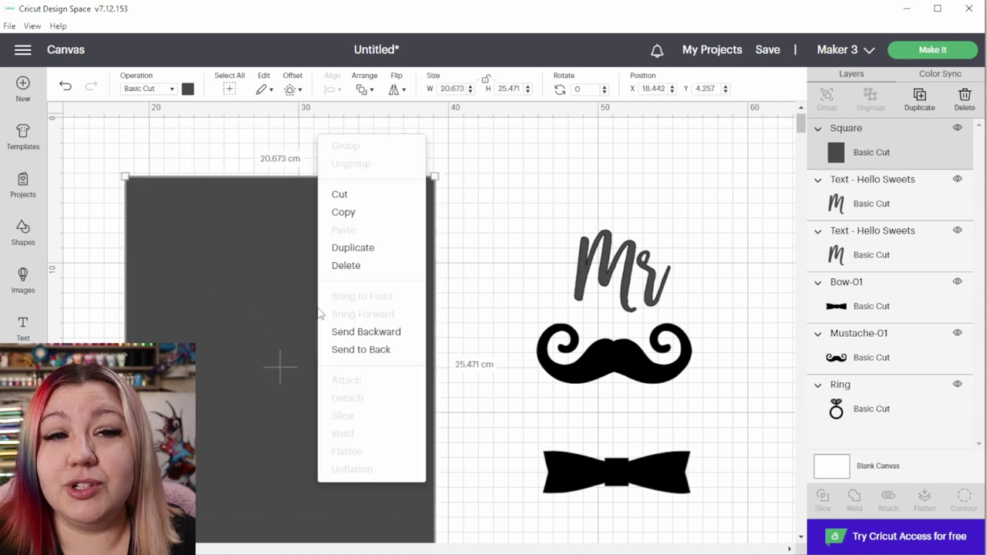
pyautogui.click(357, 351)
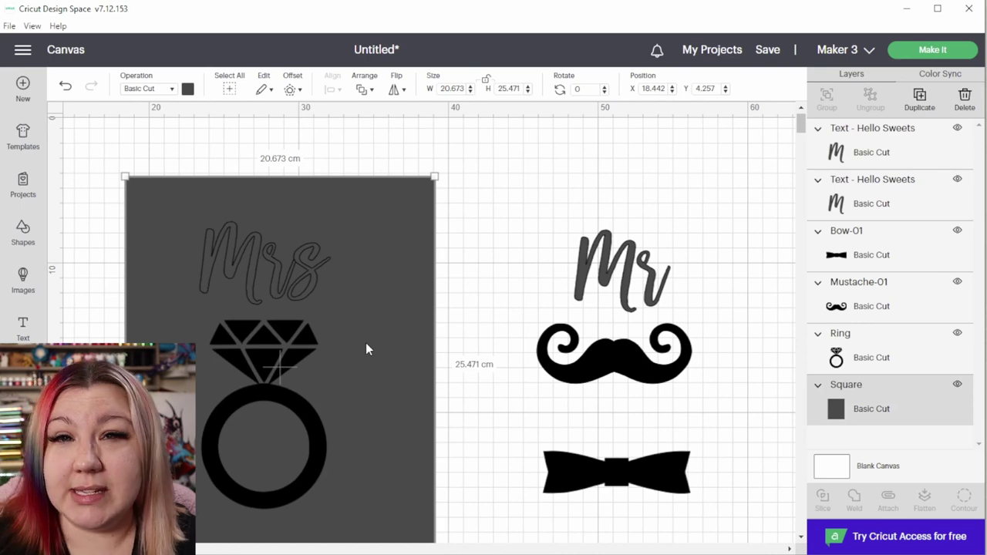
pyautogui.scroll(-1, 388, 507)
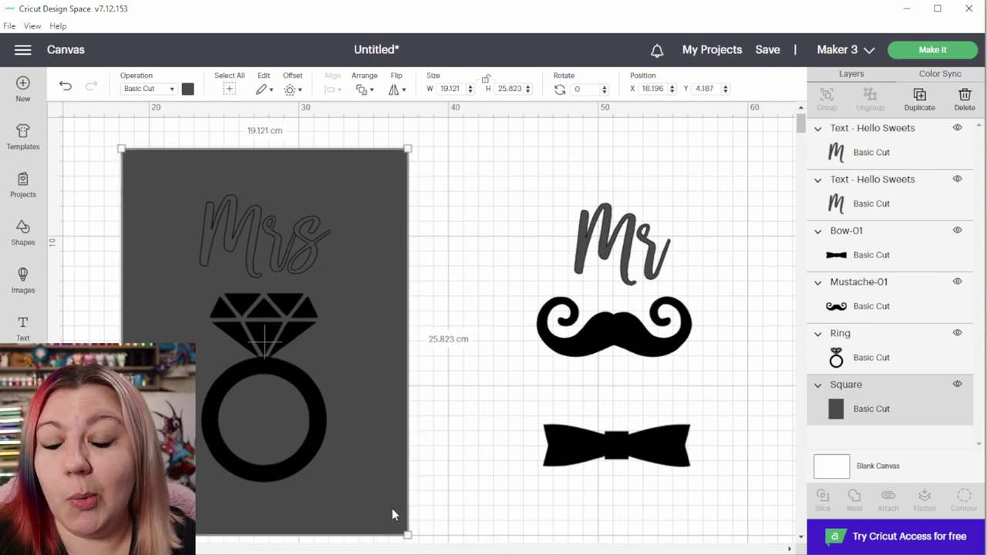
# Step: Attach the Mrs text, the ring and their backing rectangle together, and open the shape choices
pyautogui.moveTo(100, 133); pyautogui.dragTo(384, 515)
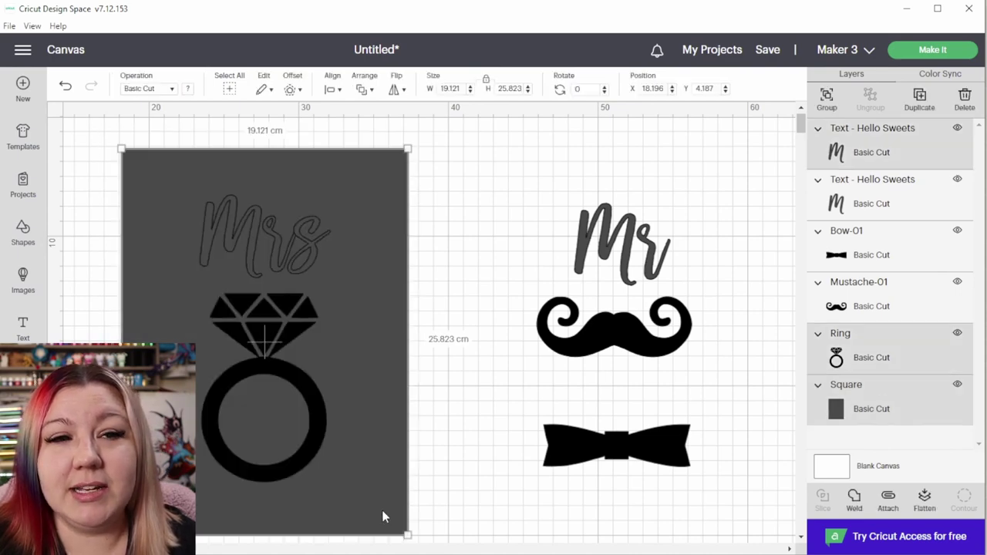
pyautogui.rightClick(377, 423)
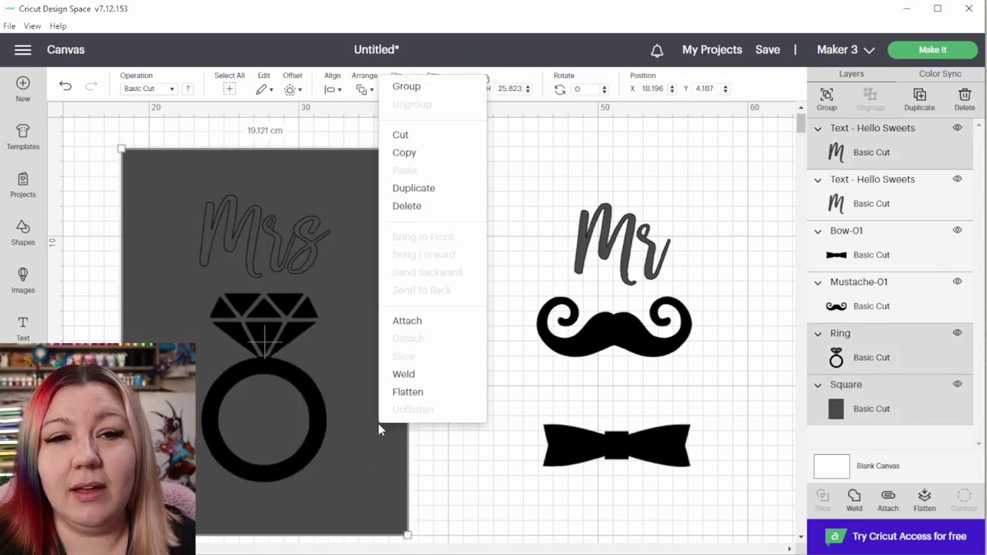
pyautogui.click(408, 321)
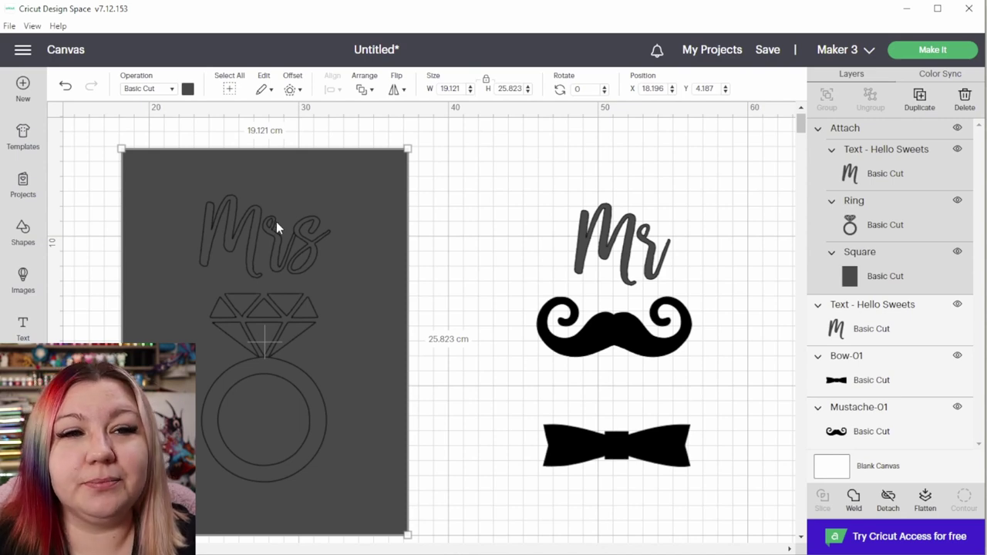
pyautogui.click(23, 231)
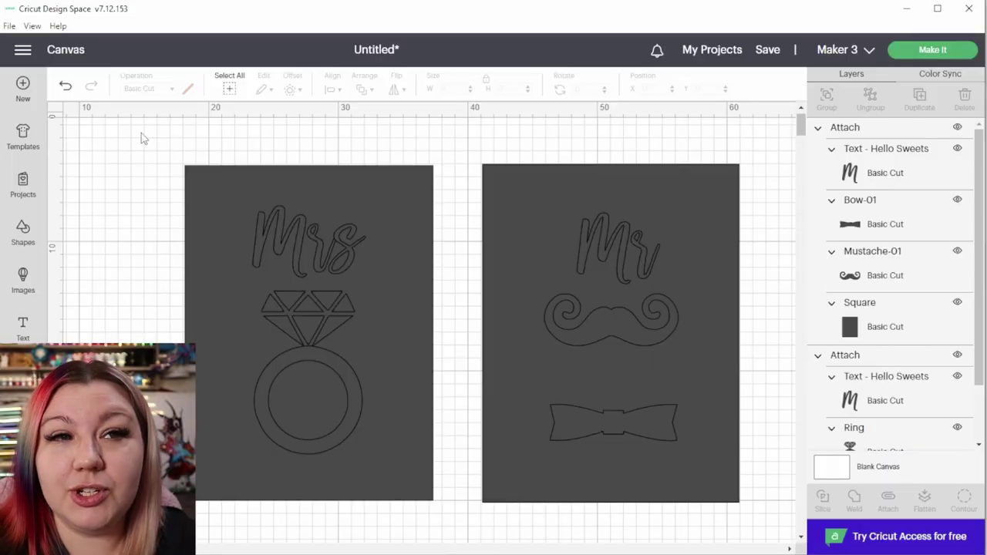
# Step: Select both attached designs, scale them together to about 19.9 × 12.2 cm and move them to about X 3.8, Y 6.7 cm
pyautogui.moveTo(142, 132); pyautogui.dragTo(444, 321)
pyautogui.scroll(5, 383, 252)
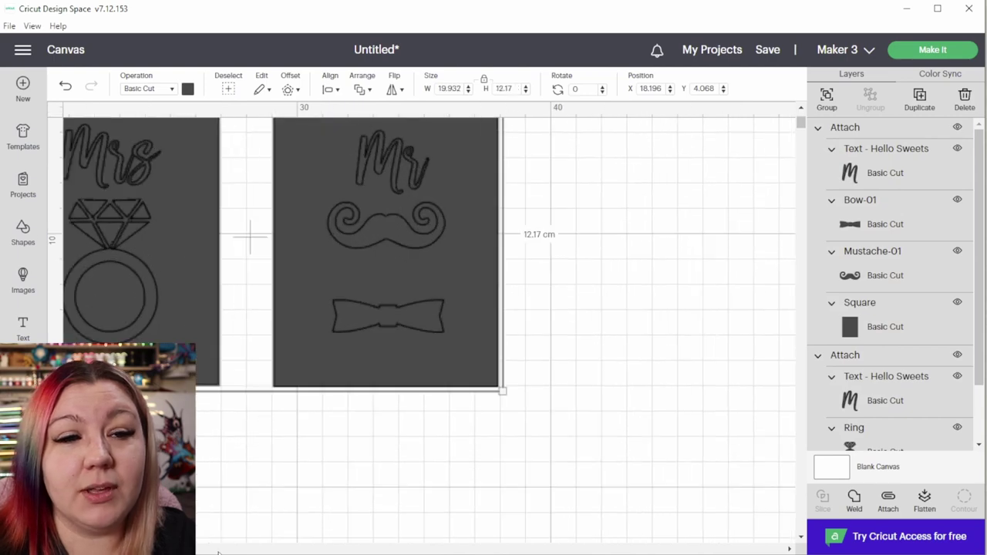
pyautogui.moveTo(355, 362); pyautogui.dragTo(516, 430)
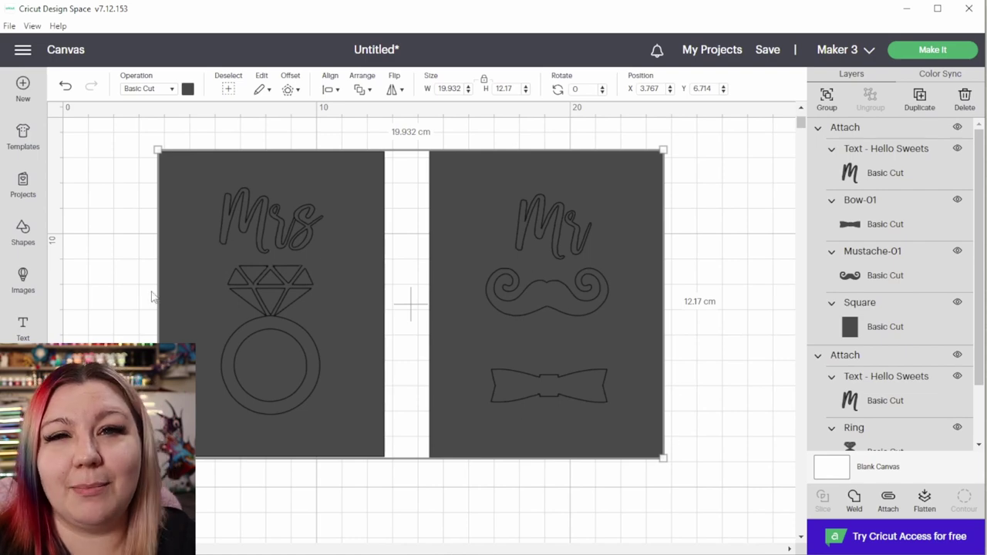
# Step: Insert a trial square over the Mrs design, resize and move it, and delete it again
pyautogui.click(23, 232)
pyautogui.click(23, 279)
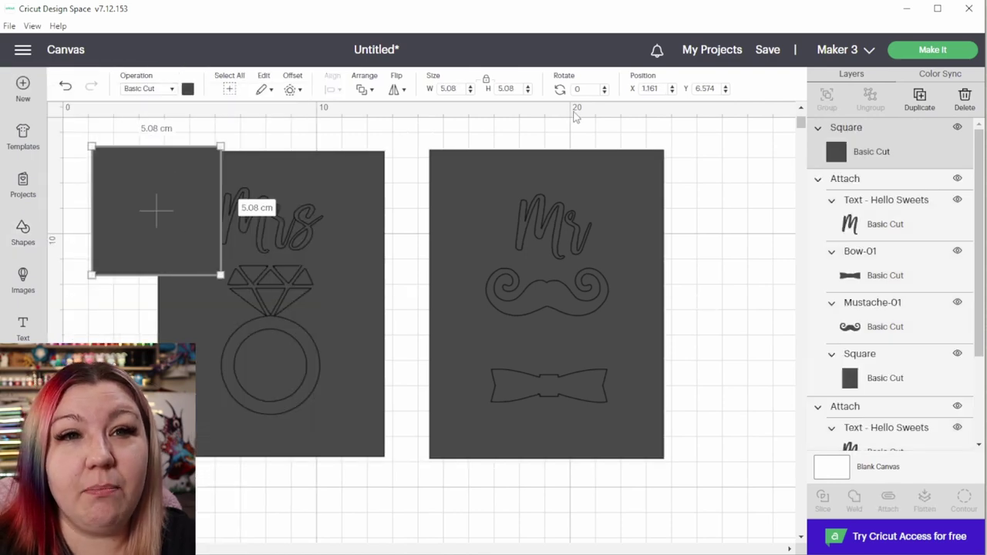
pyautogui.click(461, 90)
pyautogui.press('Return')
pyautogui.moveTo(277, 173); pyautogui.dragTo(110, 229)
pyautogui.press('Delete')
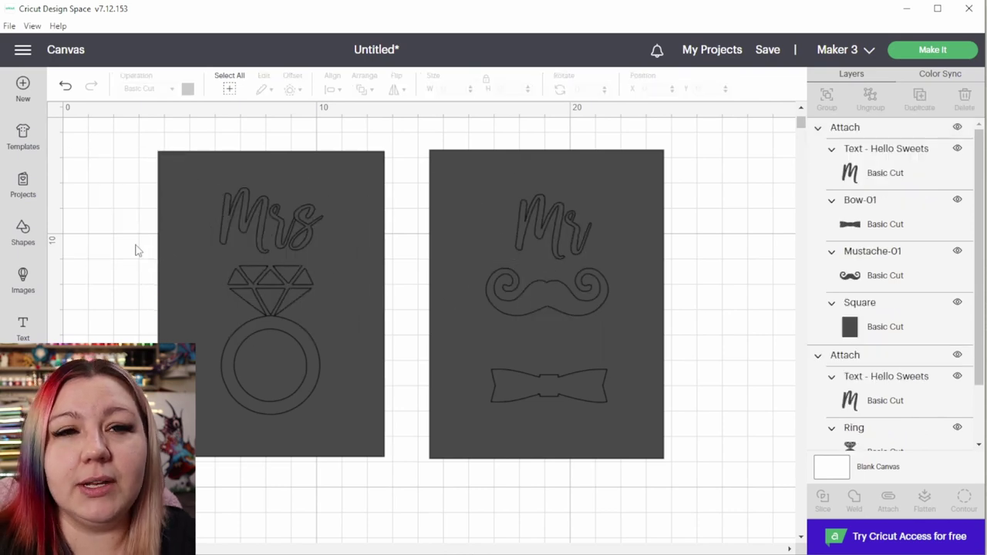
# Step: Select the Mrs and Mr designs together and shrink them slightly in proportion
pyautogui.moveTo(690, 472); pyautogui.dragTo(370, 363)
pyautogui.moveTo(665, 458); pyautogui.dragTo(647, 447)
pyautogui.click(640, 347)
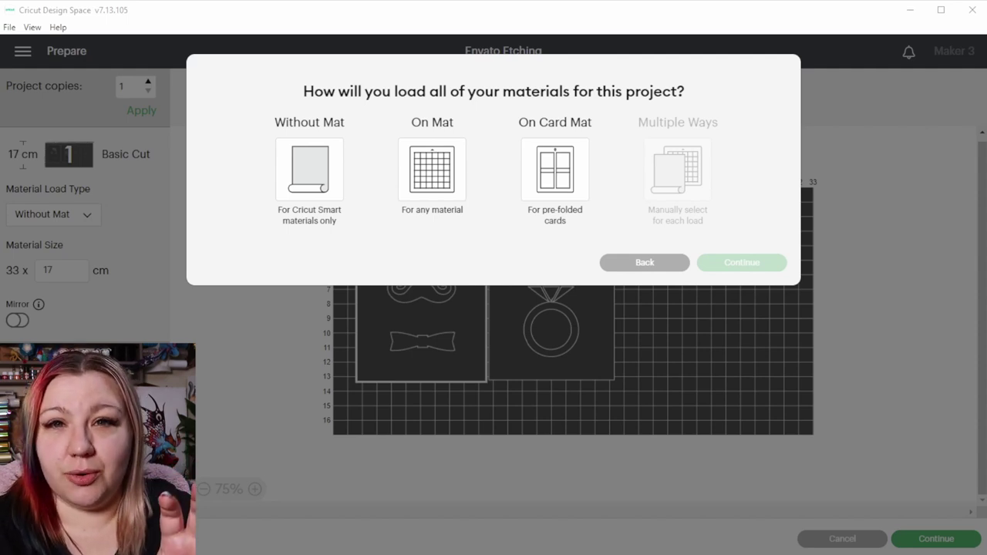
# Step: Choose loading without a mat for the whole project and set the base material to Smart Vinyl – Permanent
pyautogui.click(313, 191)
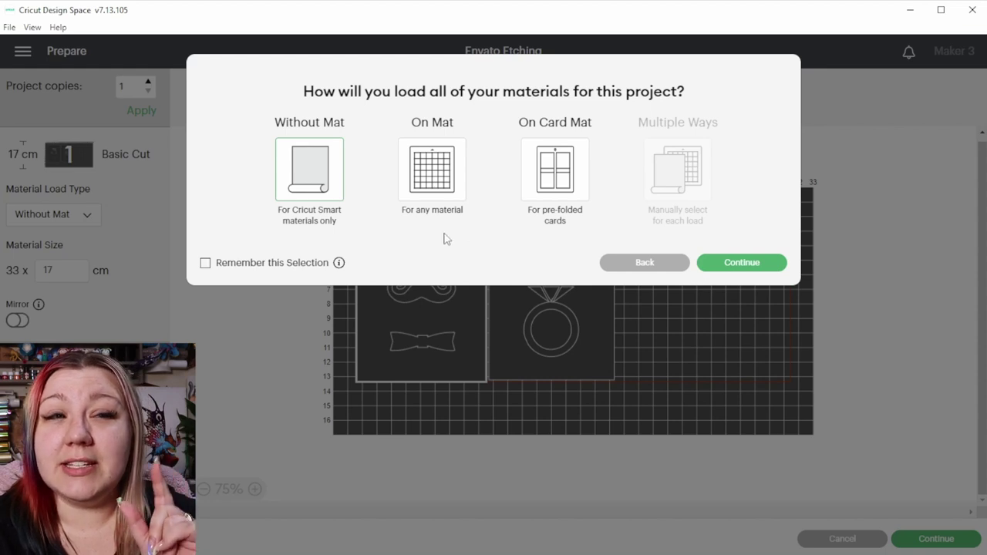
pyautogui.click(741, 263)
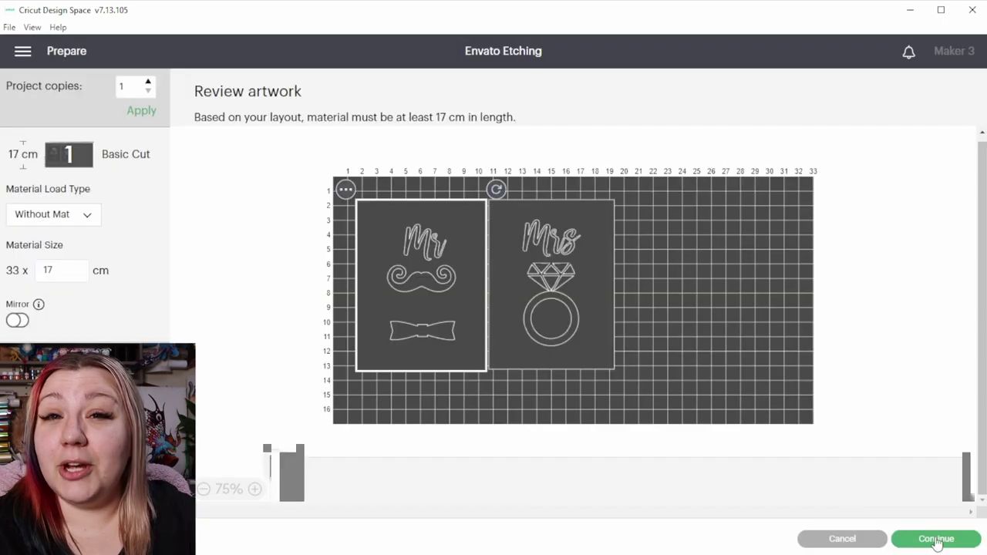
pyautogui.click(936, 539)
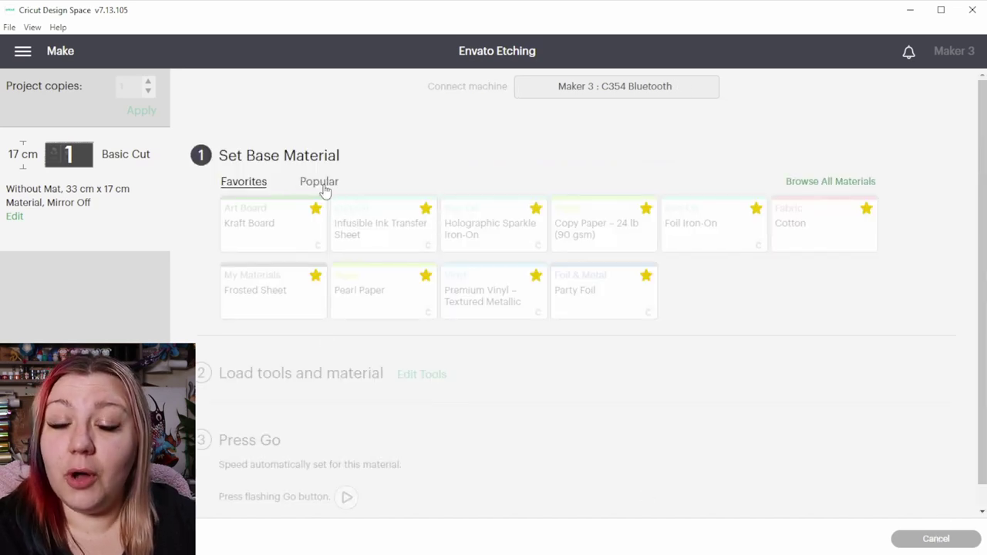
pyautogui.click(325, 191)
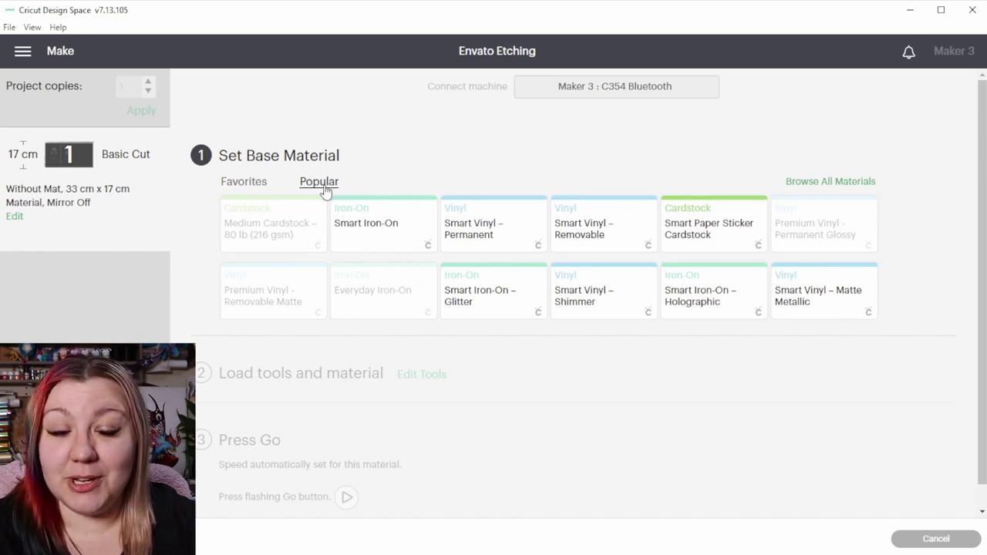
pyautogui.click(468, 235)
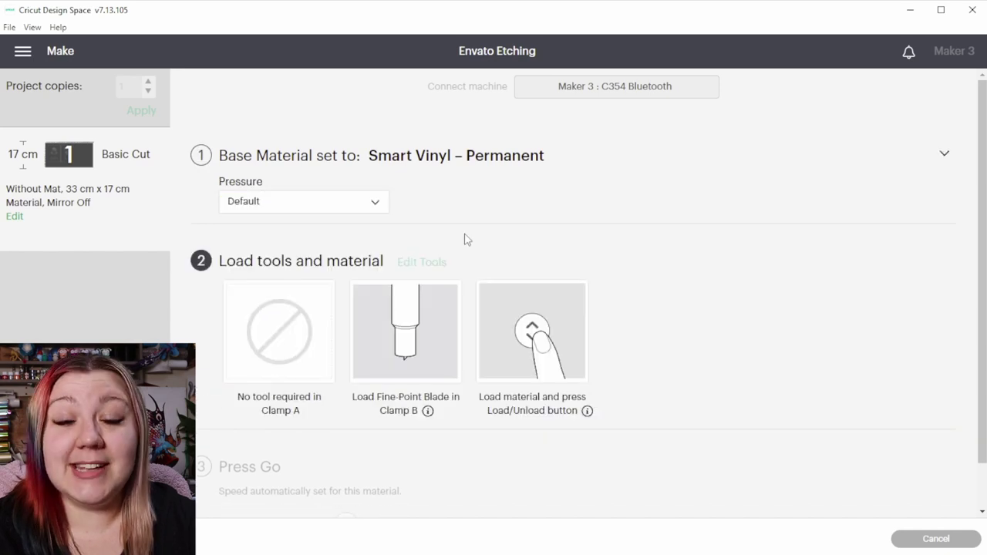